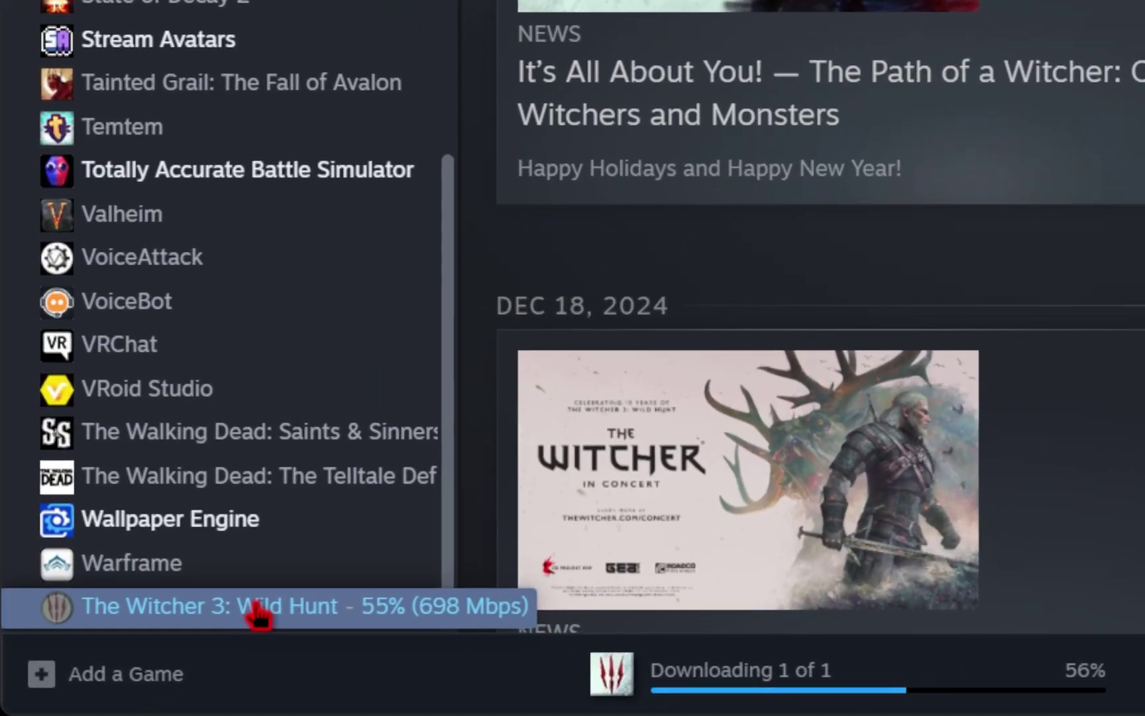
right_click(257, 615)
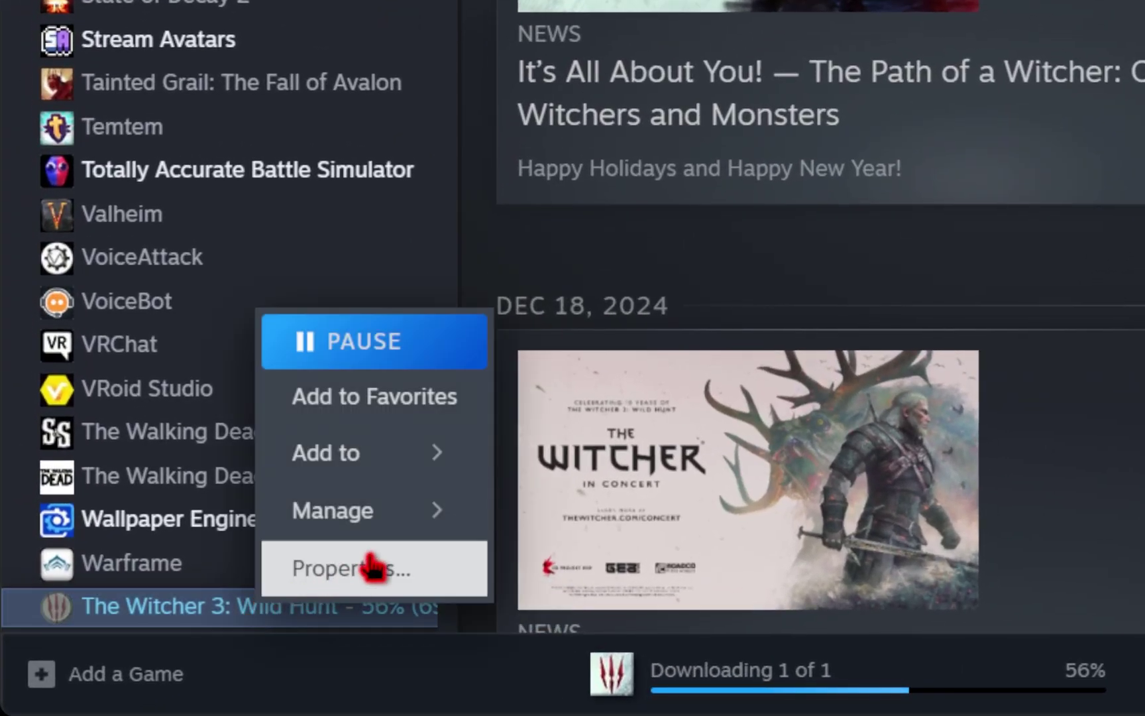
mouse_move(406, 527)
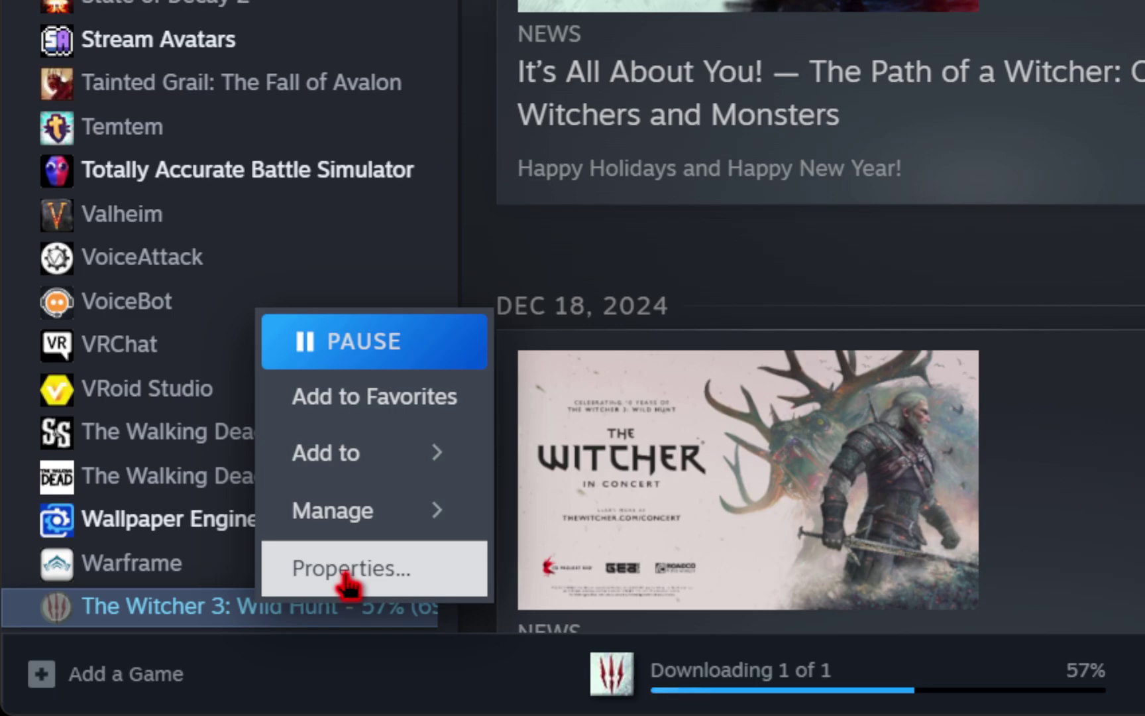
left_click(346, 583)
left_click(312, 246)
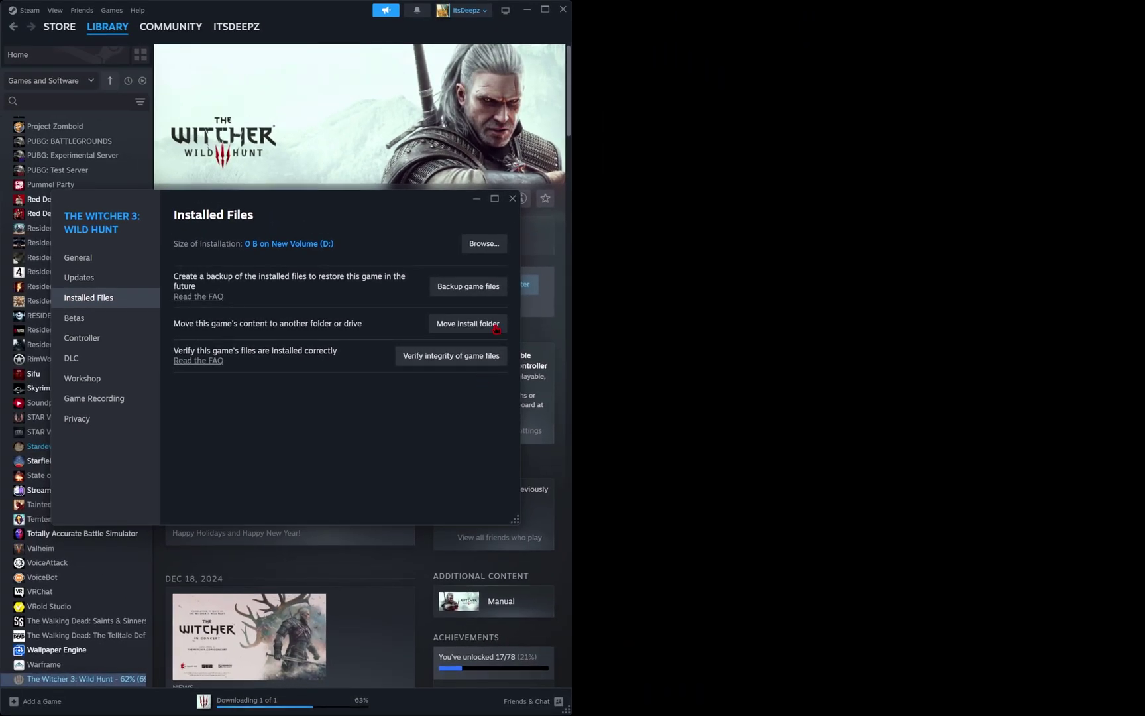
left_click(512, 198)
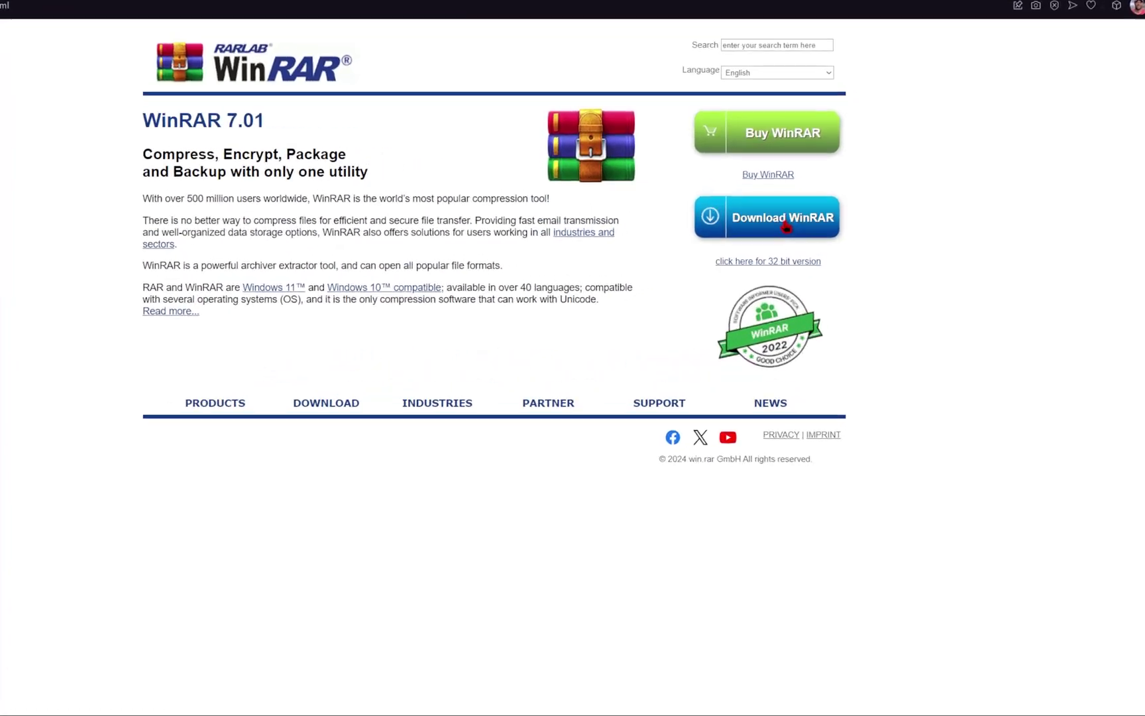
Download the WinRAR installer and save it as WIN.exe in the Downloads folder.
left_click(817, 206)
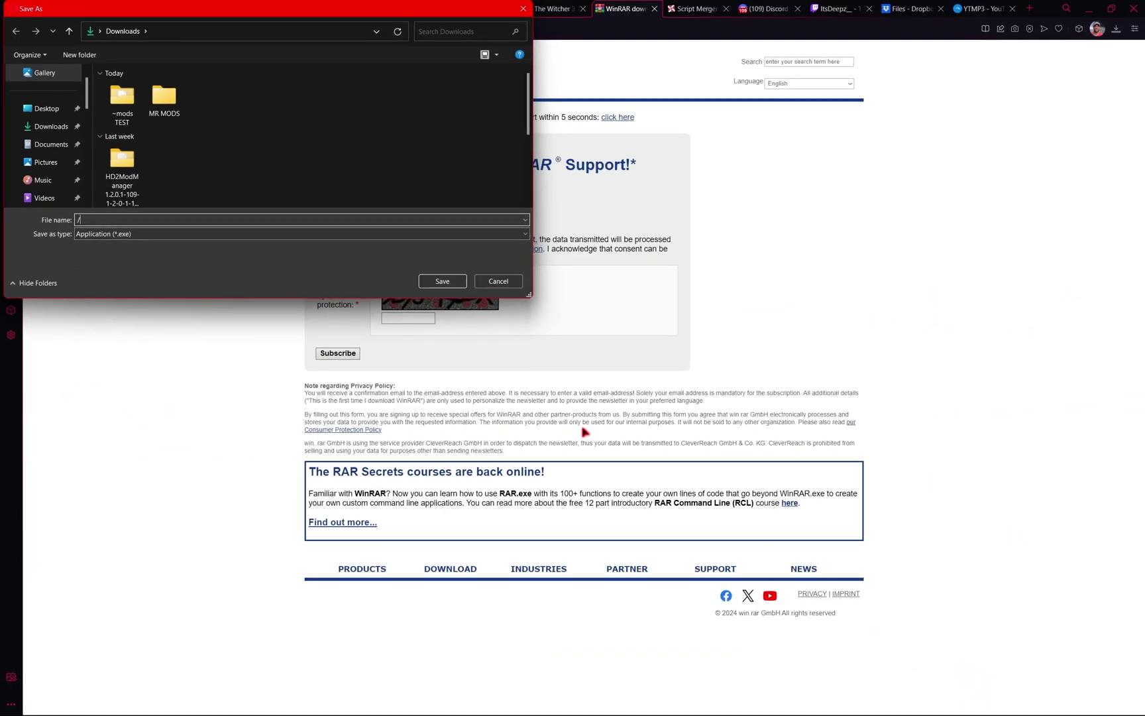
left_click(50, 127)
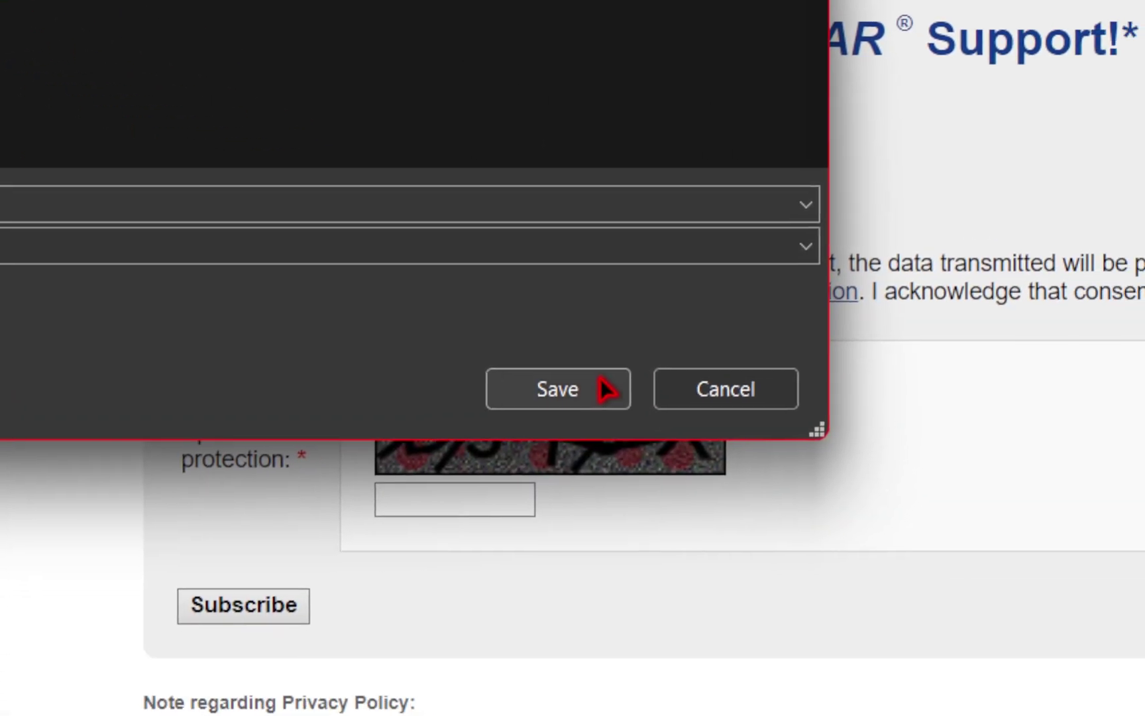
left_click(575, 364)
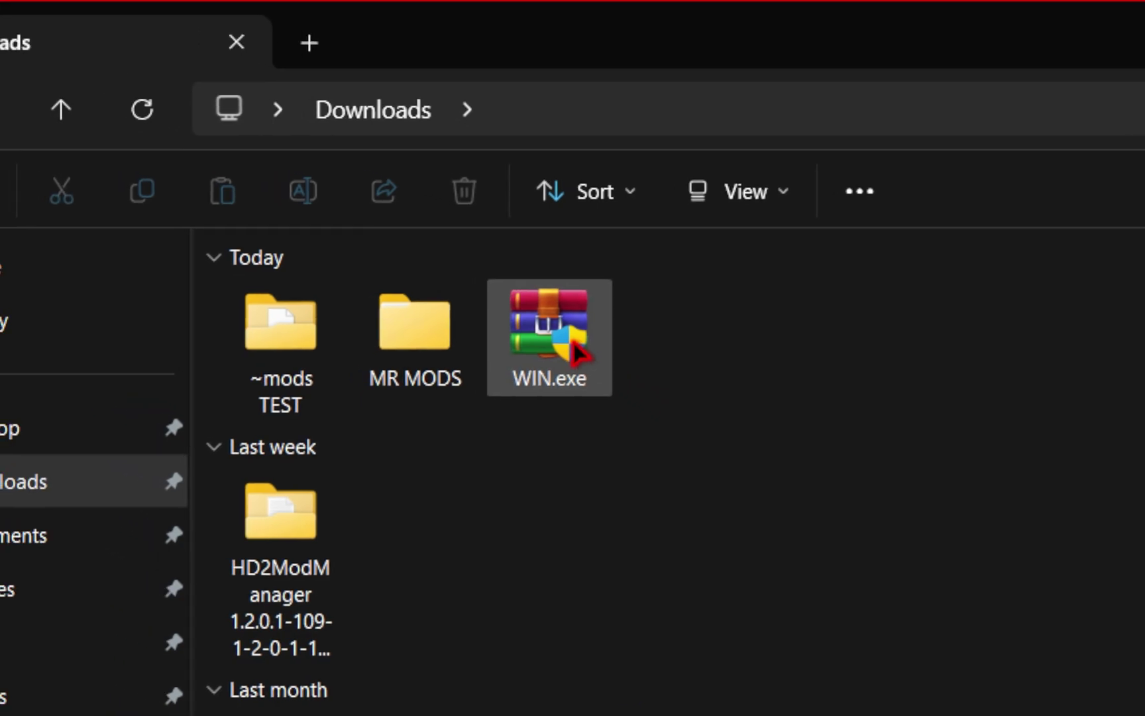
Run WIN.exe and install WinRAR, keeping the default integration settings.
double_click(575, 350)
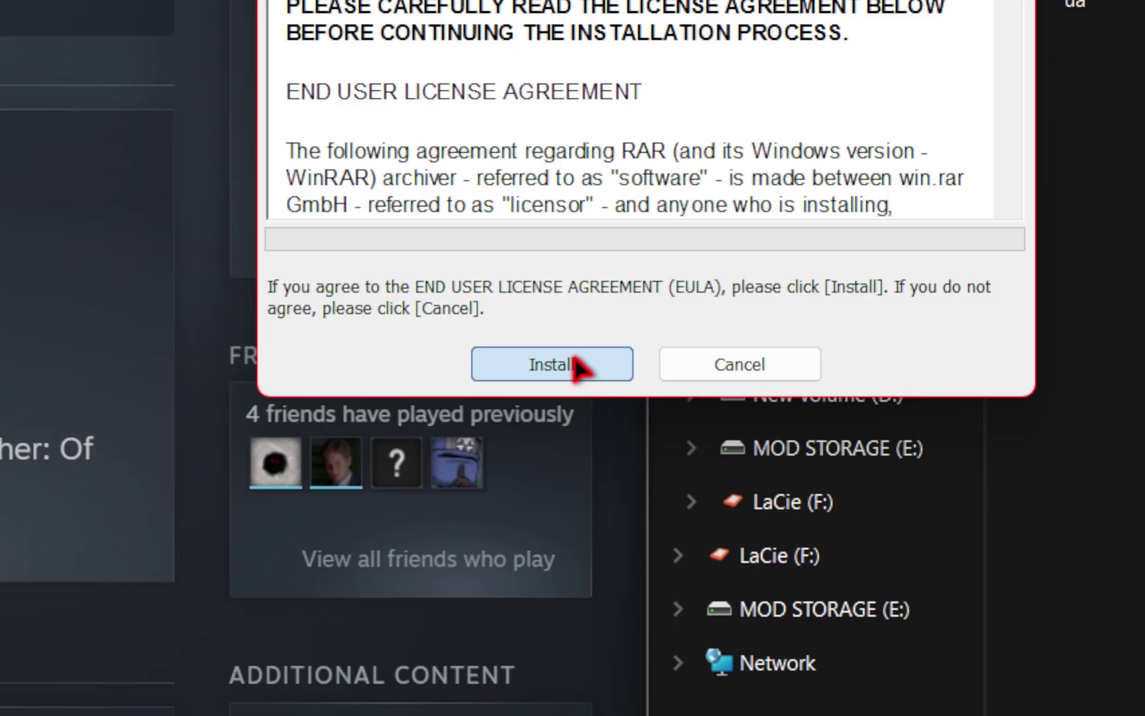
left_click(574, 364)
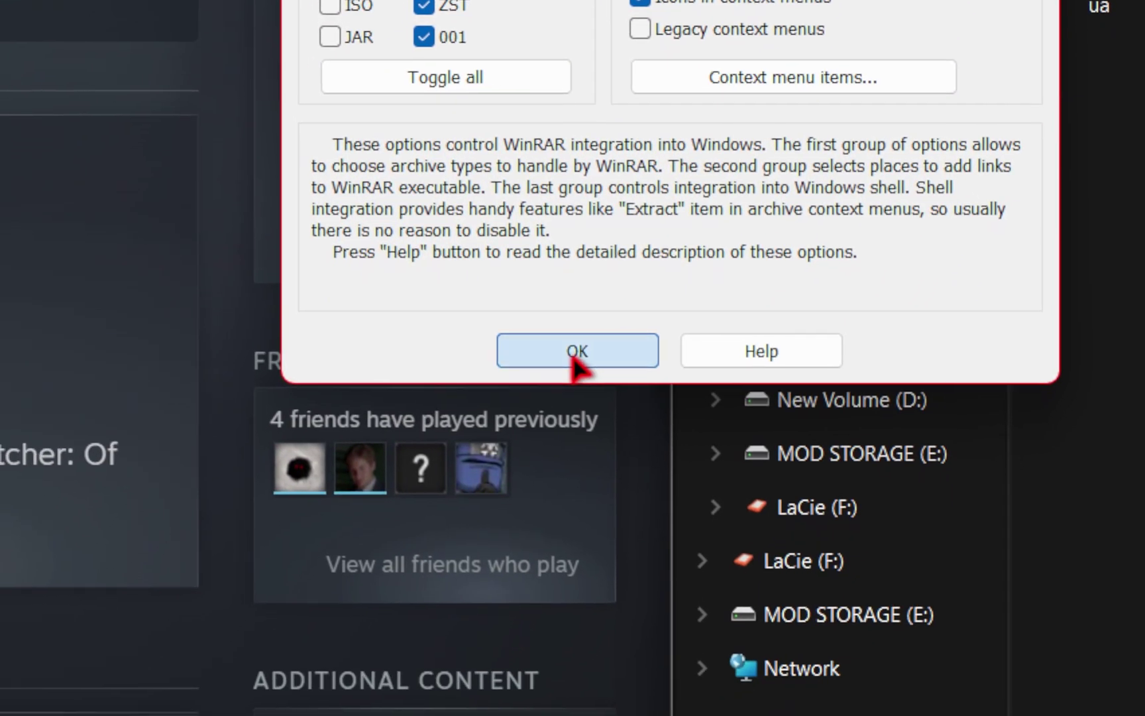
left_click(576, 359)
left_click(575, 359)
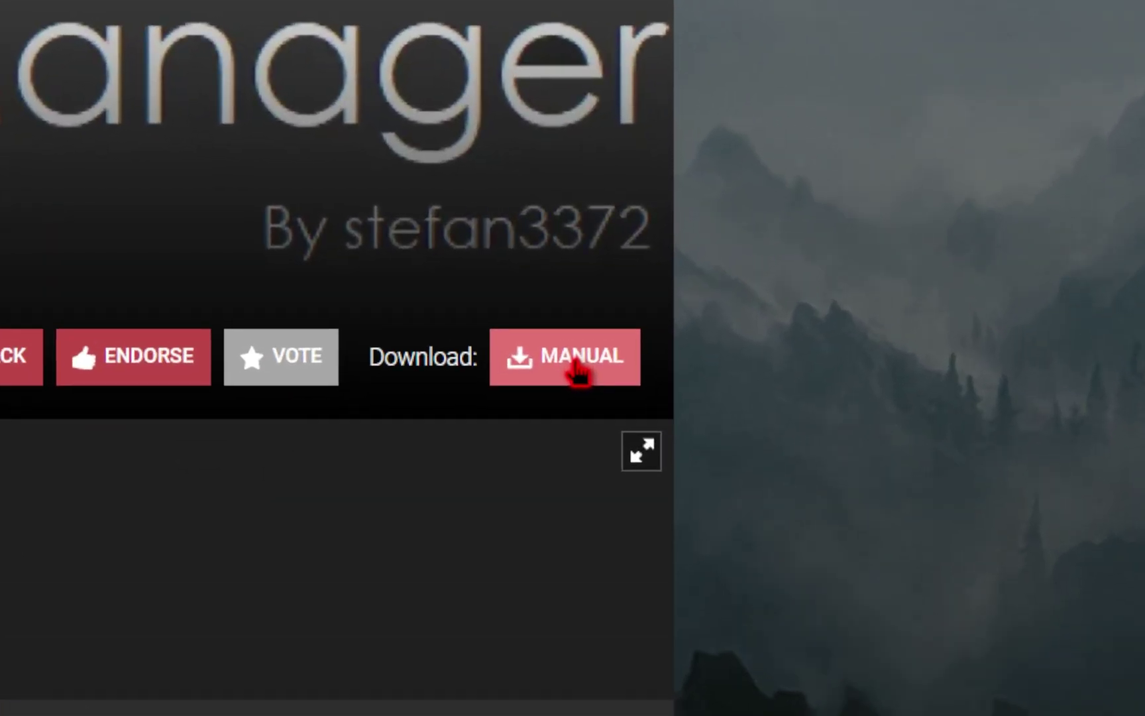
Manually download the 136 MB Witcher 3 Mod Manager zip from Nexus Mods.
left_click(912, 260)
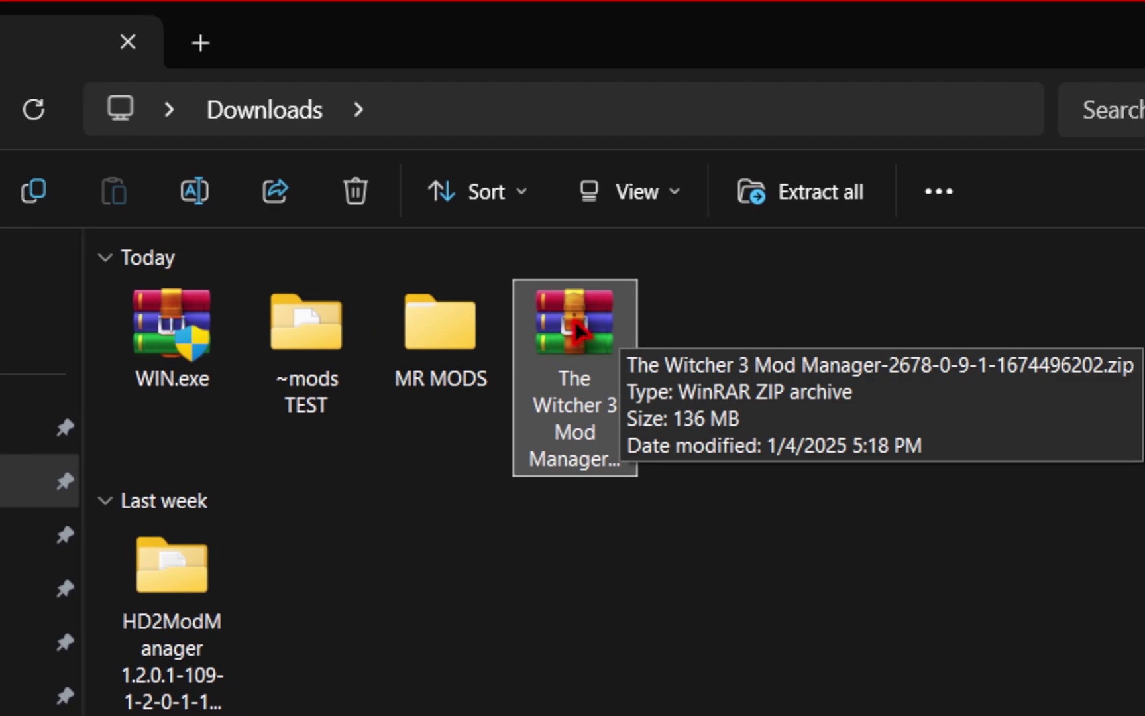
Make zip files always open with WinRAR, starting from the Mod Manager zip.
right_click(577, 325)
mouse_move(776, 483)
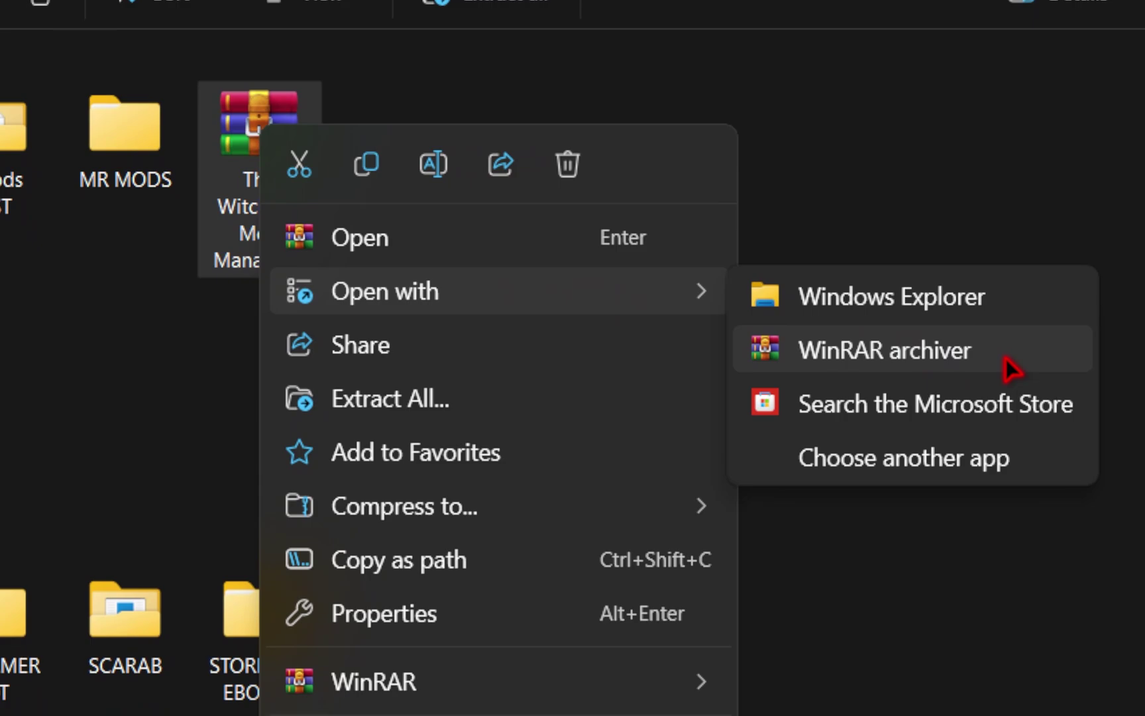
left_click(1002, 458)
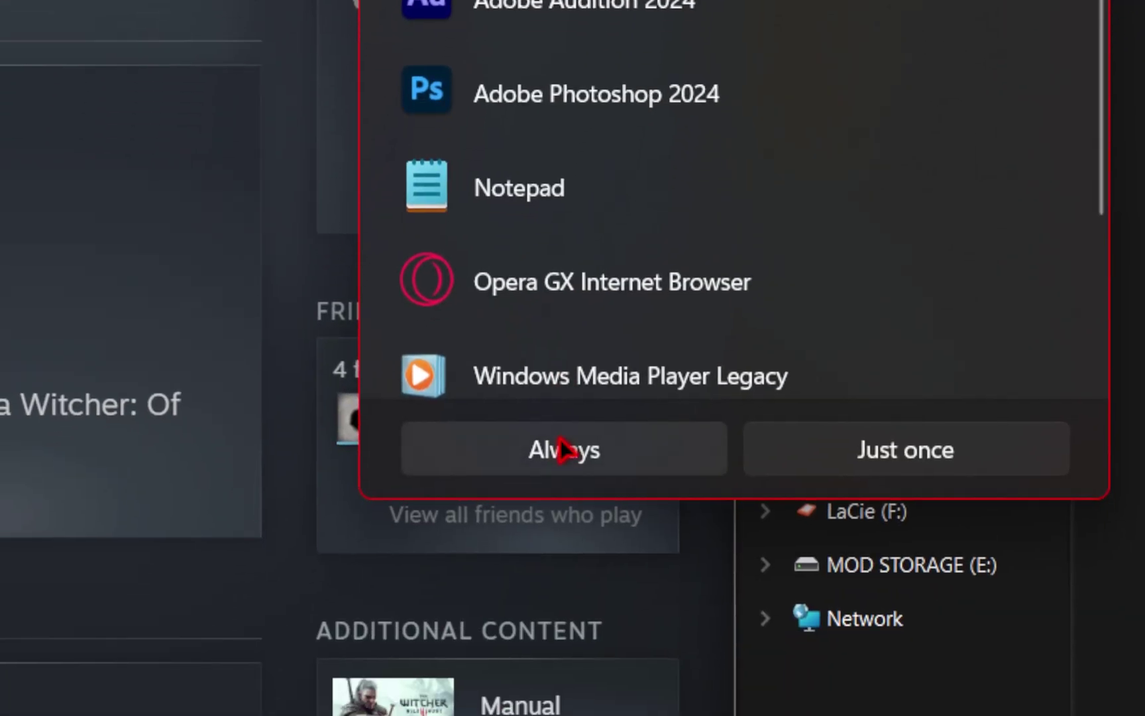
left_click(562, 439)
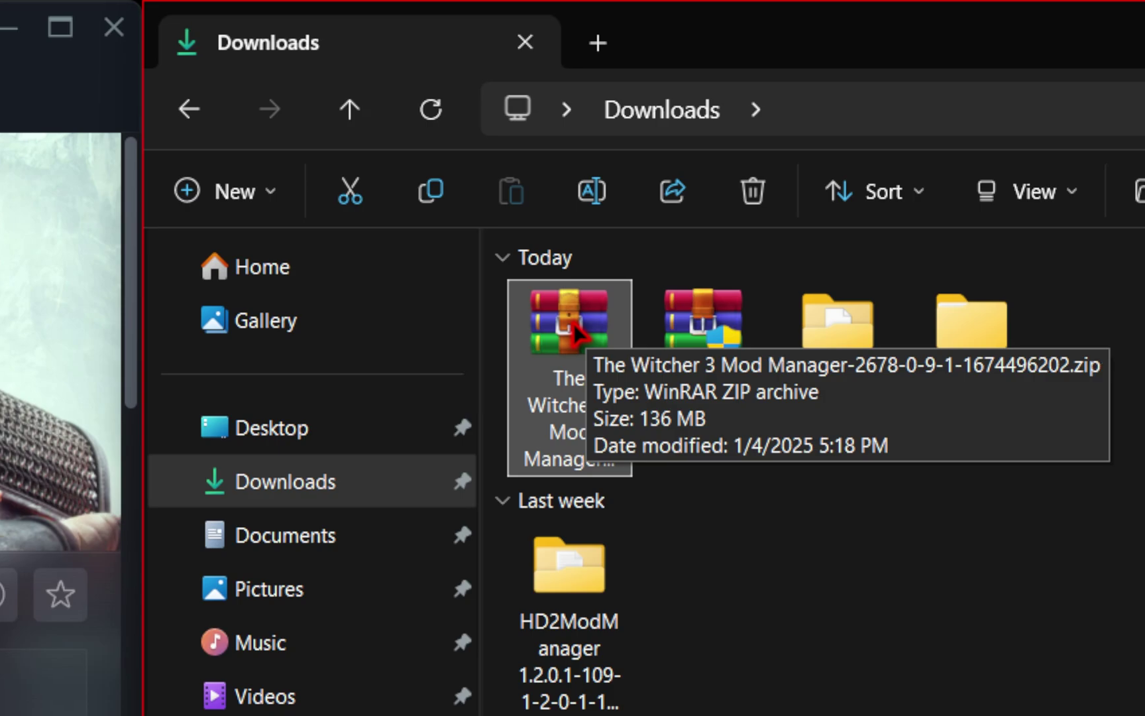
Extract the Mod Manager zip with WinRAR into its own Downloads folder, then select that folder.
right_click(574, 322)
mouse_move(593, 407)
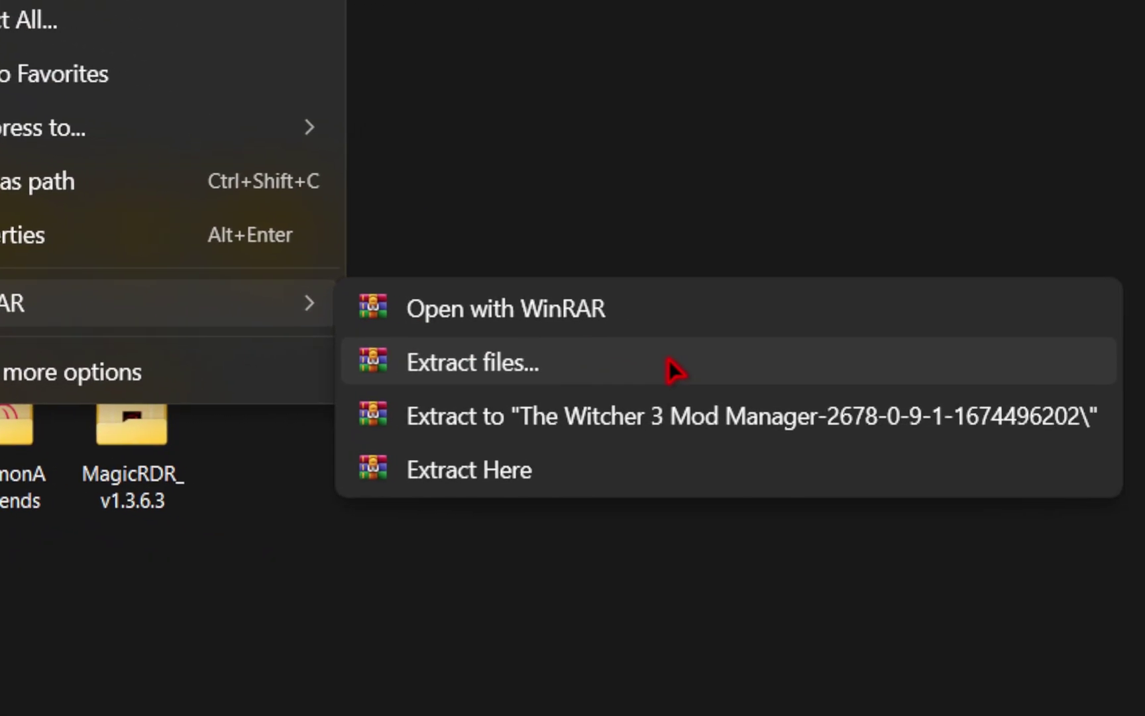
left_click(661, 357)
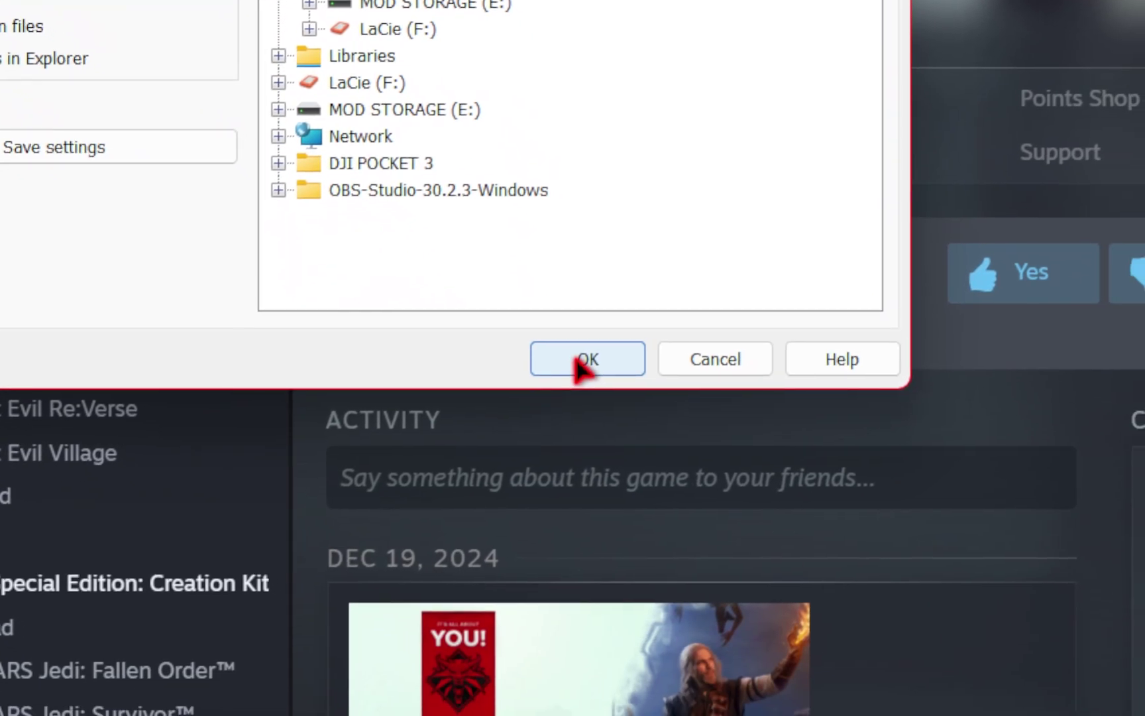
left_click(576, 361)
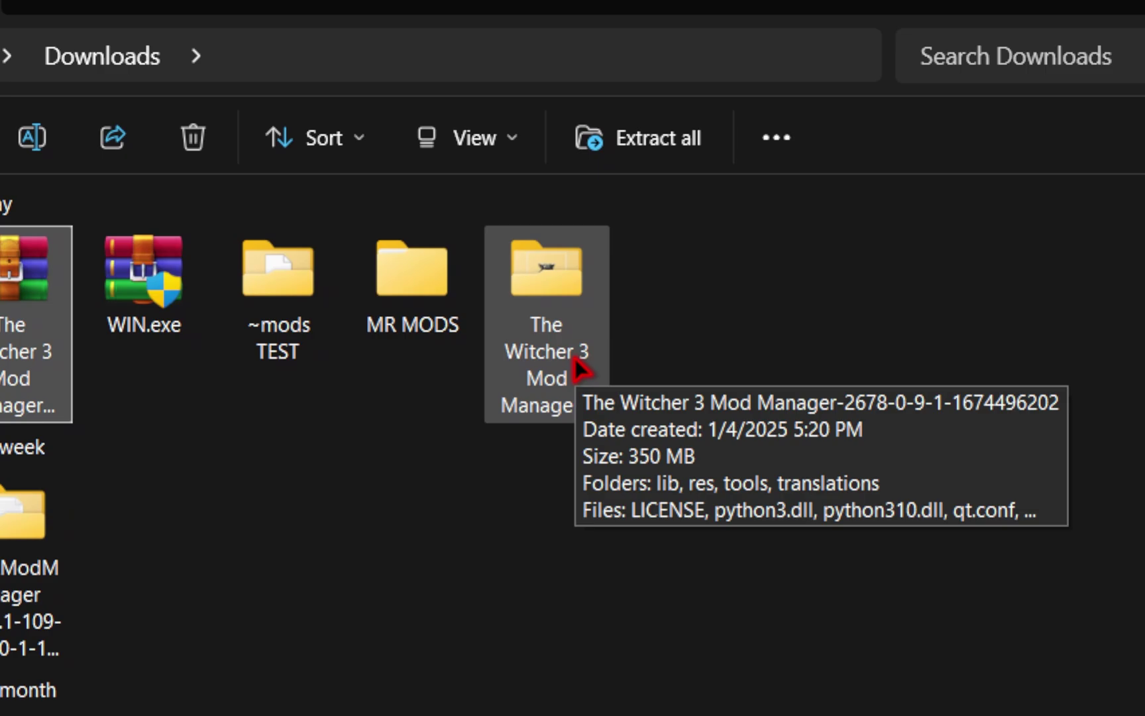
left_click(576, 358)
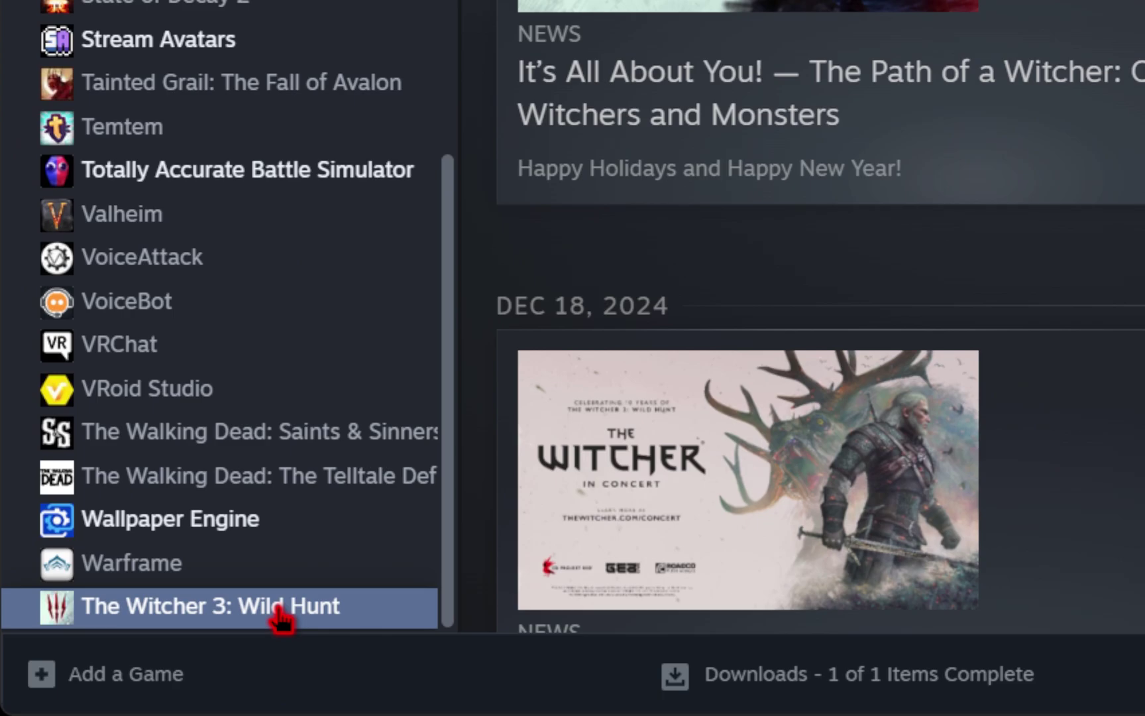
Open The Witcher 3's local files from Steam via Manage > Browse local files.
right_click(280, 616)
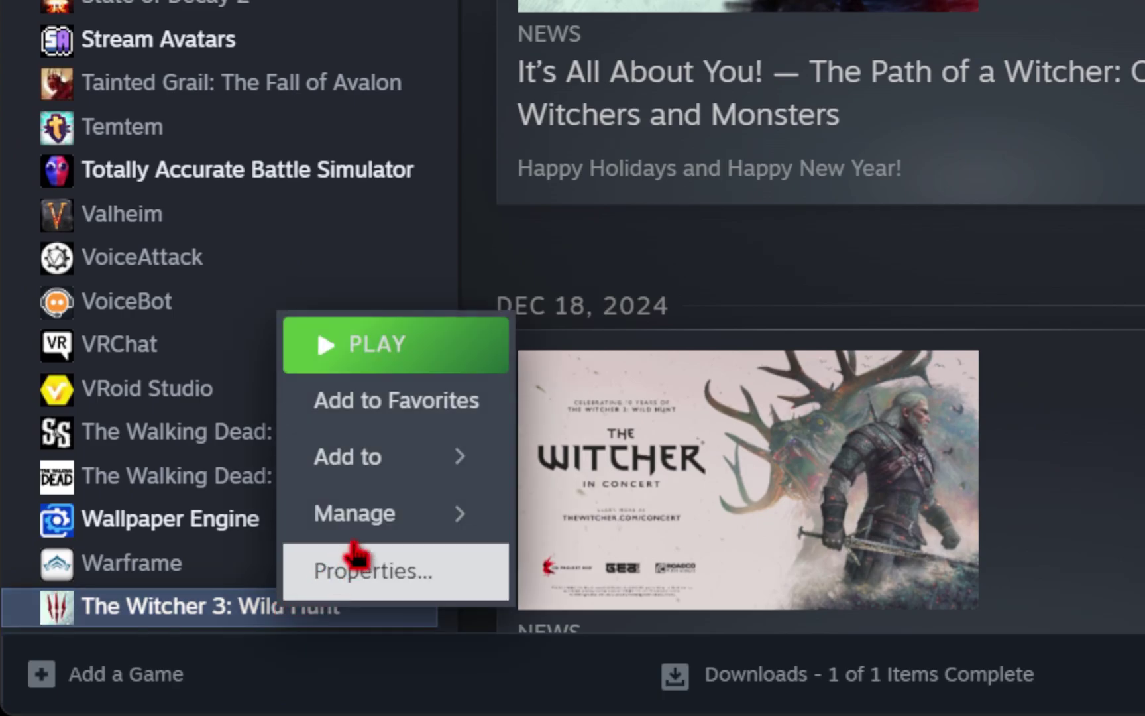
mouse_move(383, 519)
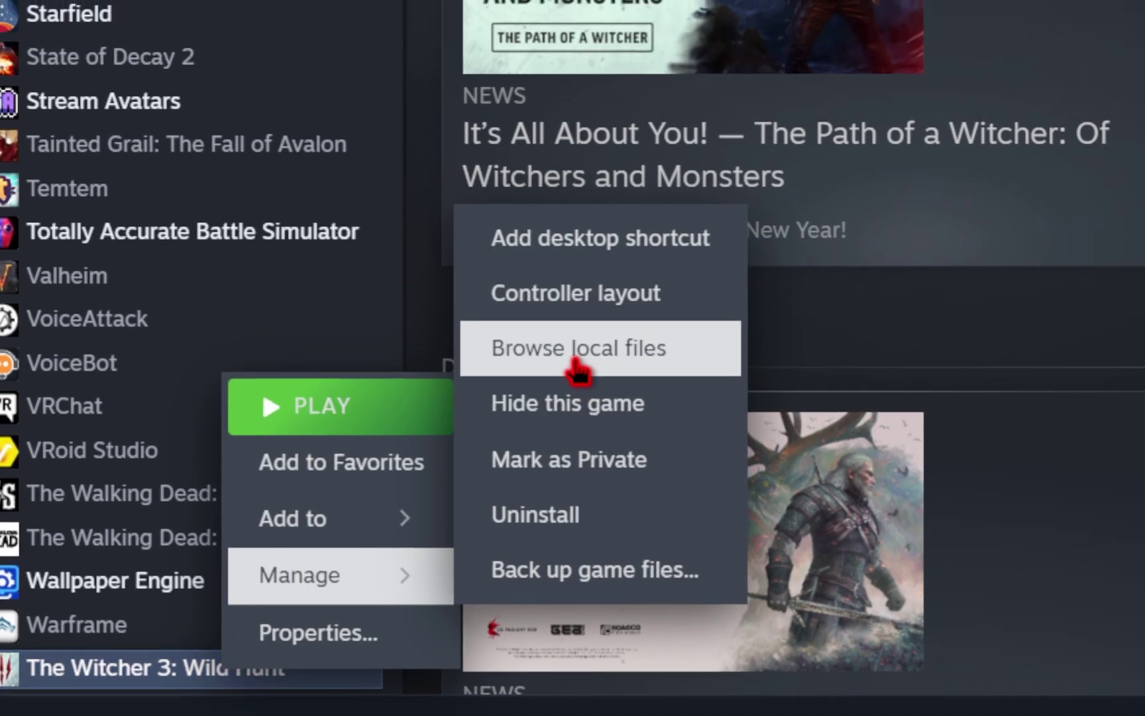
left_click(632, 295)
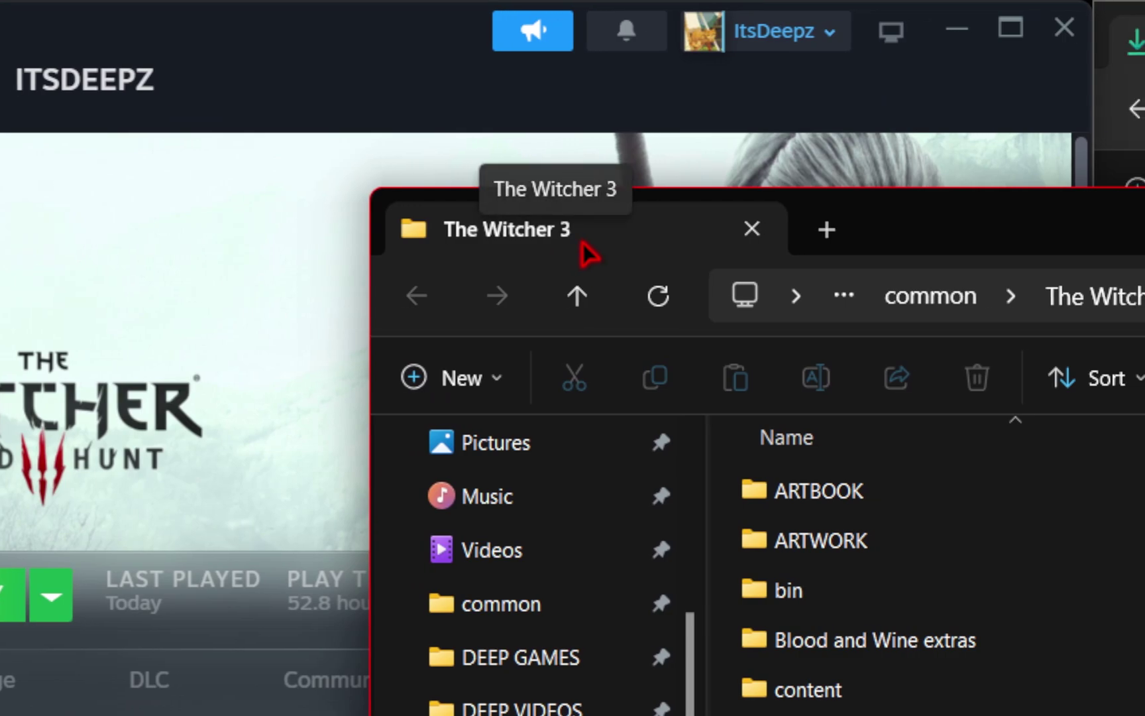
Snap the game folder window to the left half of the screen beside Downloads.
left_click_drag(573, 247, 732, 109)
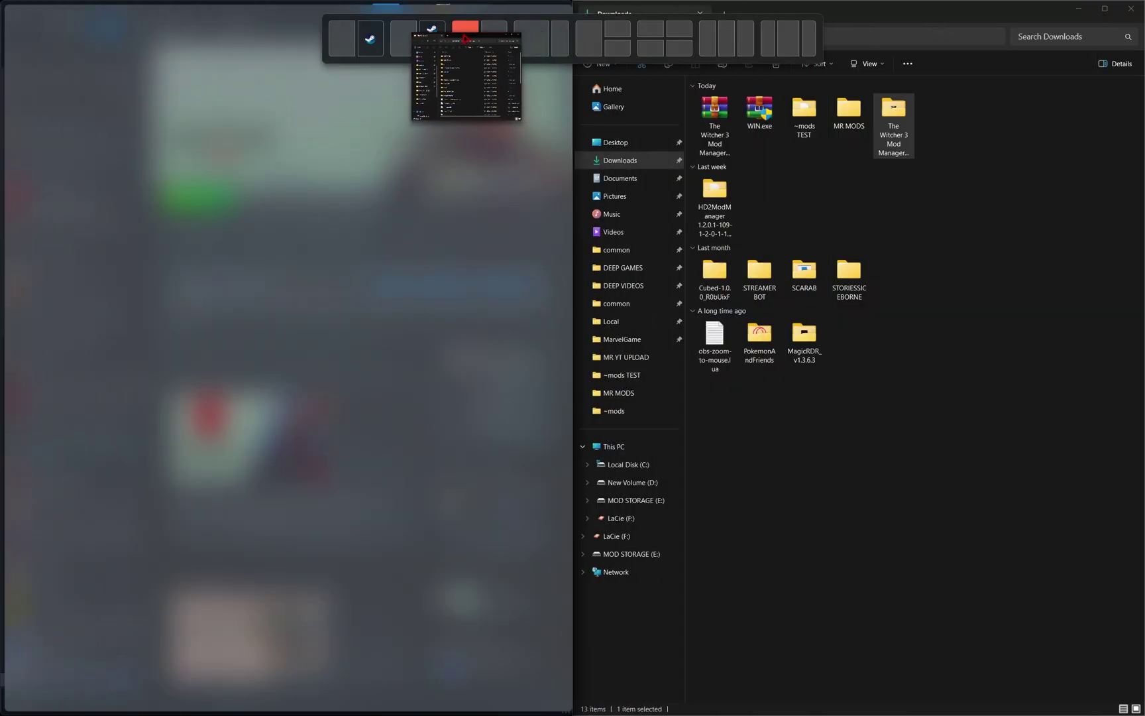
left_click_drag(466, 39, 466, 38)
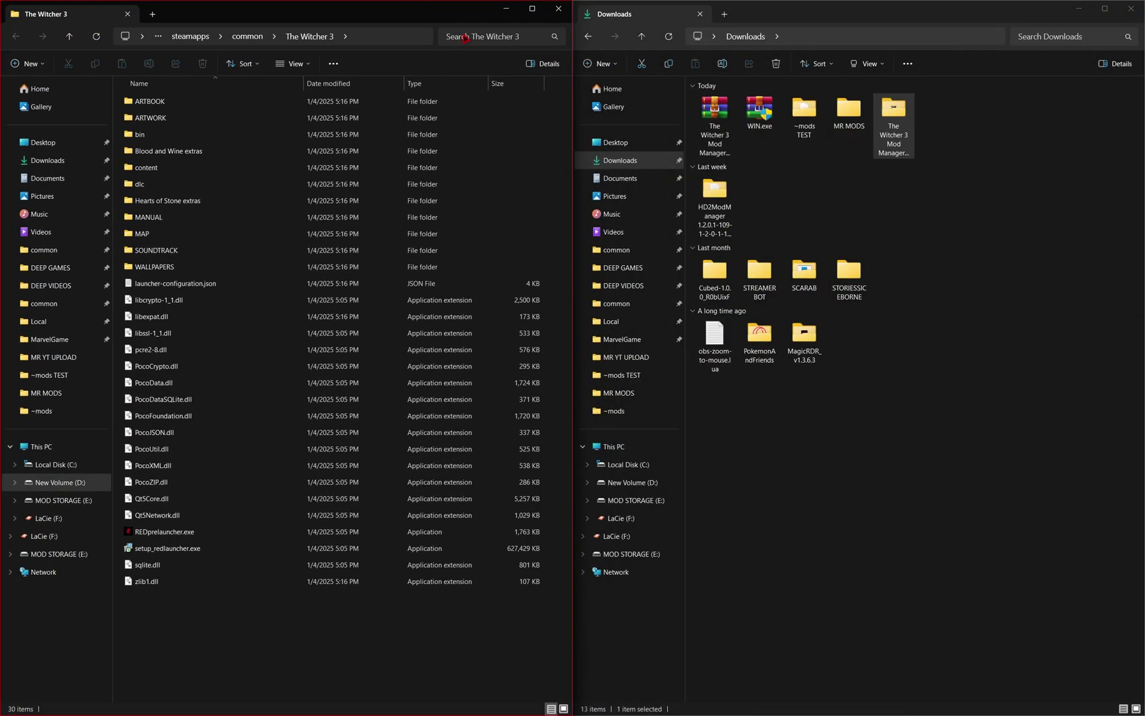
left_click_drag(165, 591, 203, 103)
left_click(203, 102)
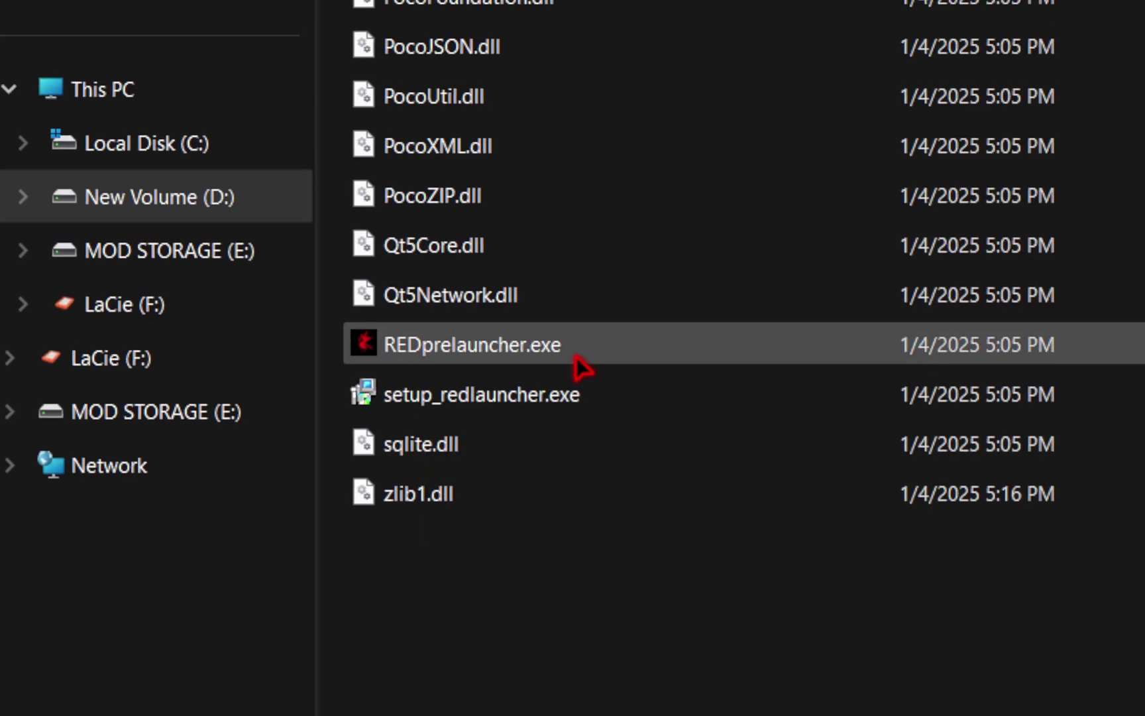
mouse_move(575, 358)
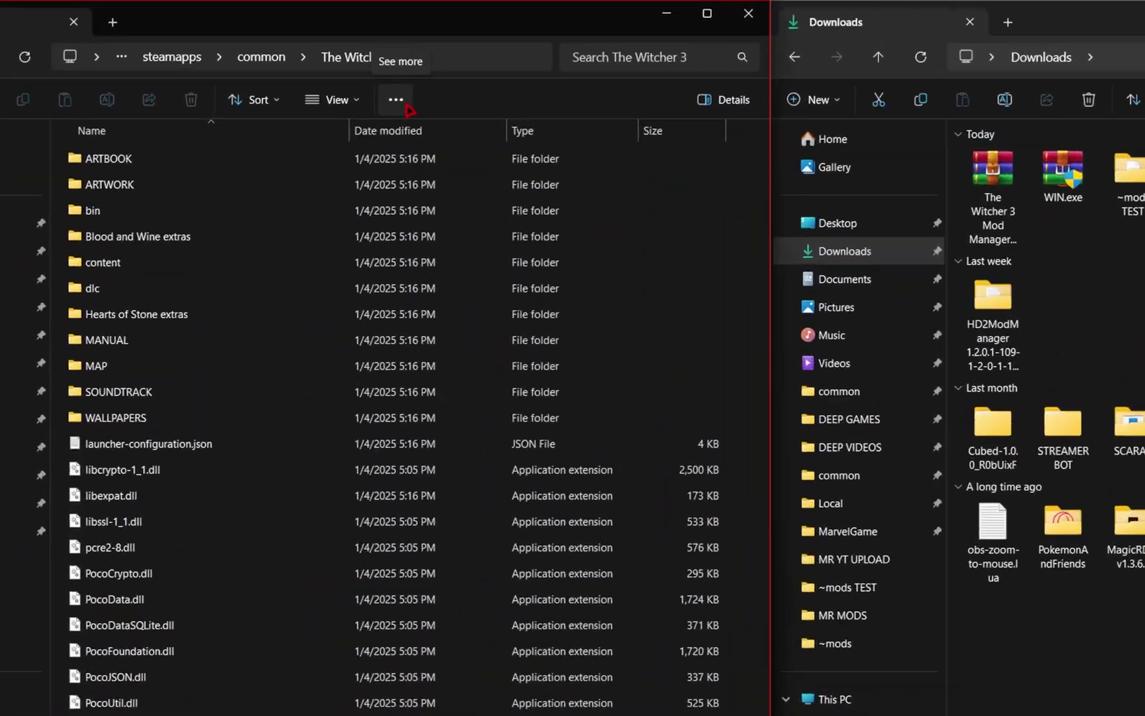
Uncheck 'Hide extensions for known file types' in Folder Options and apply the change.
left_click(400, 103)
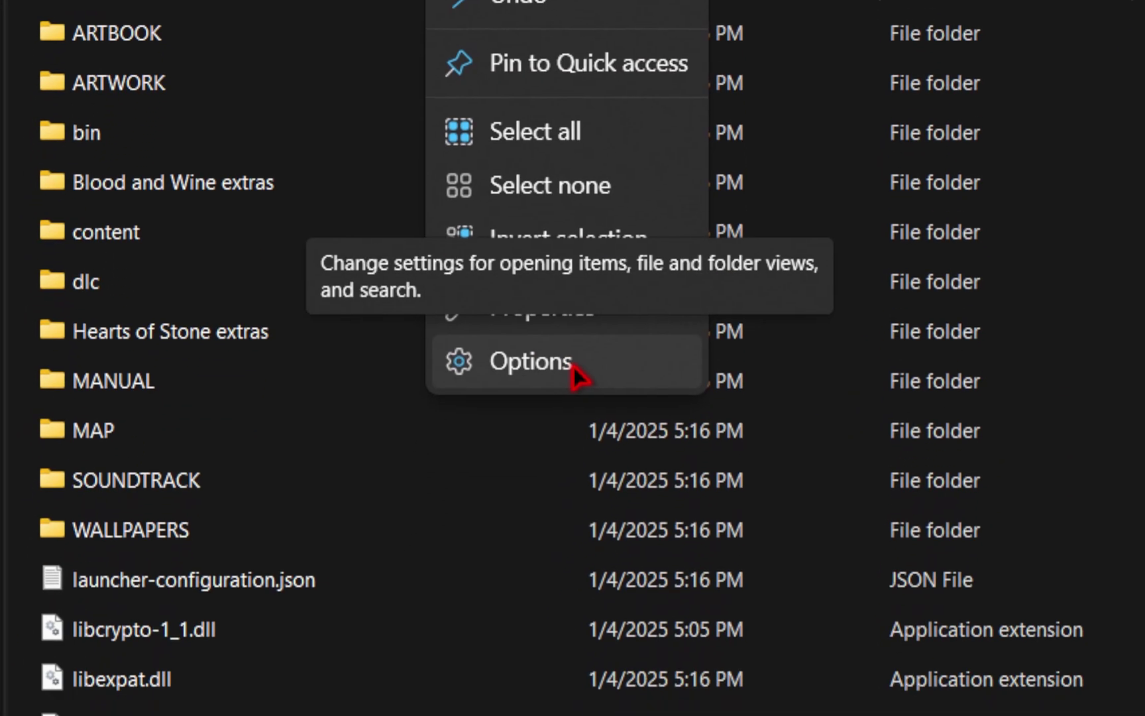
left_click(487, 636)
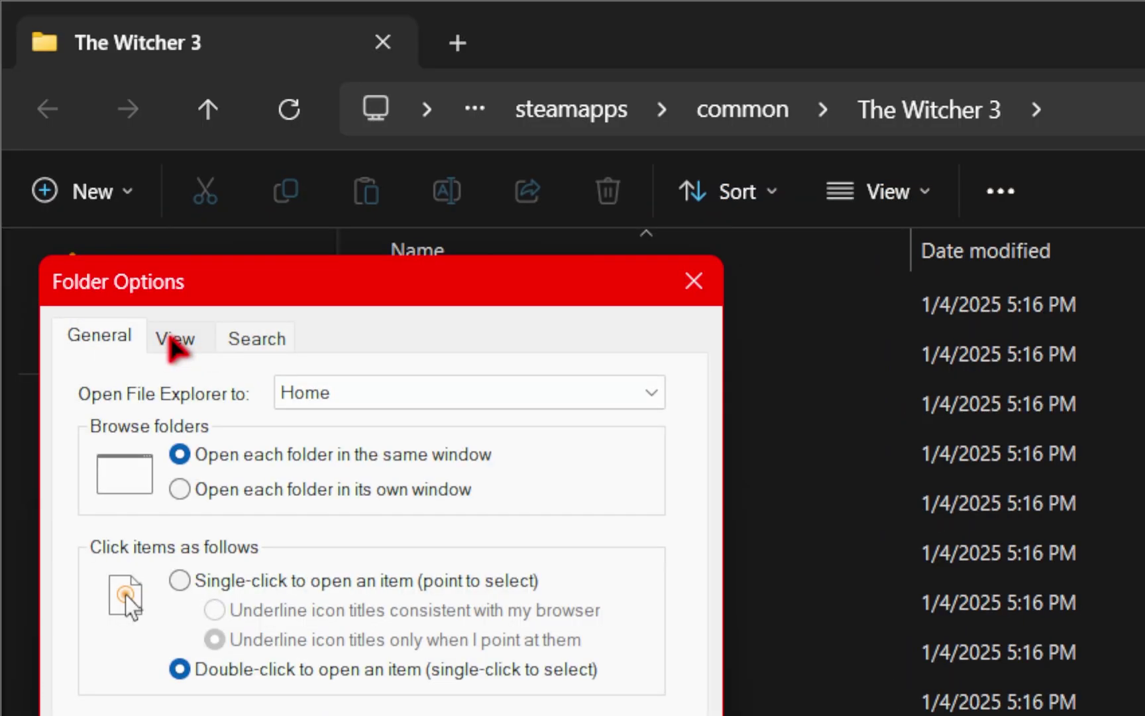
left_click(171, 340)
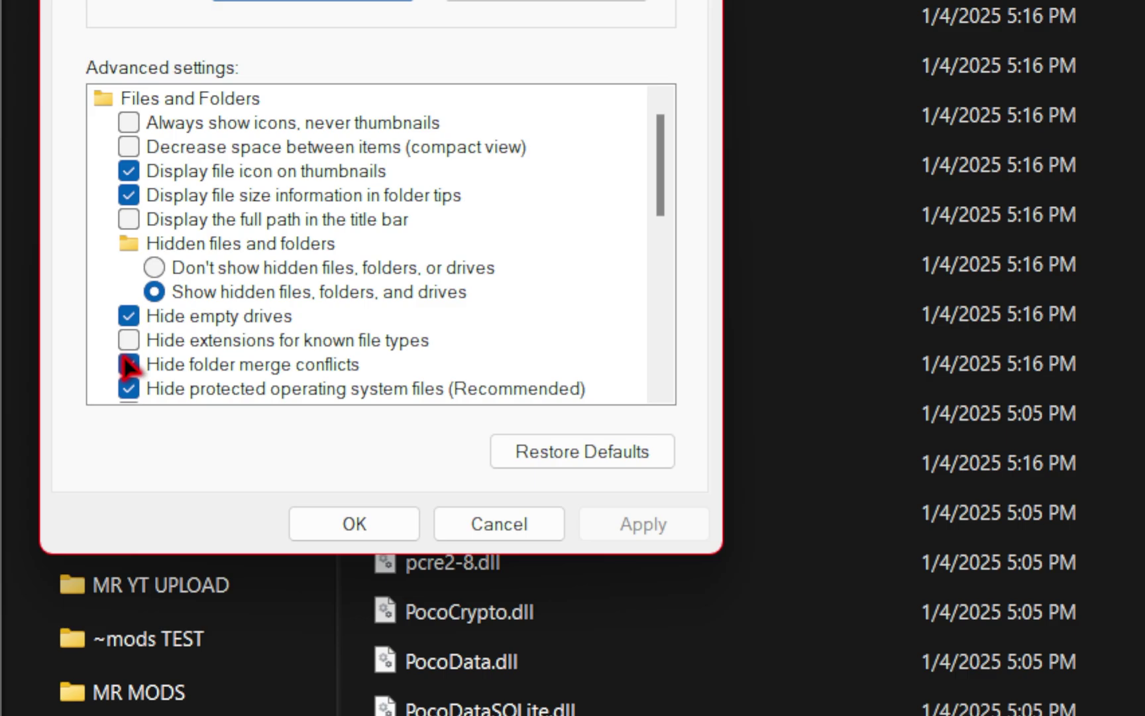
left_click(128, 341)
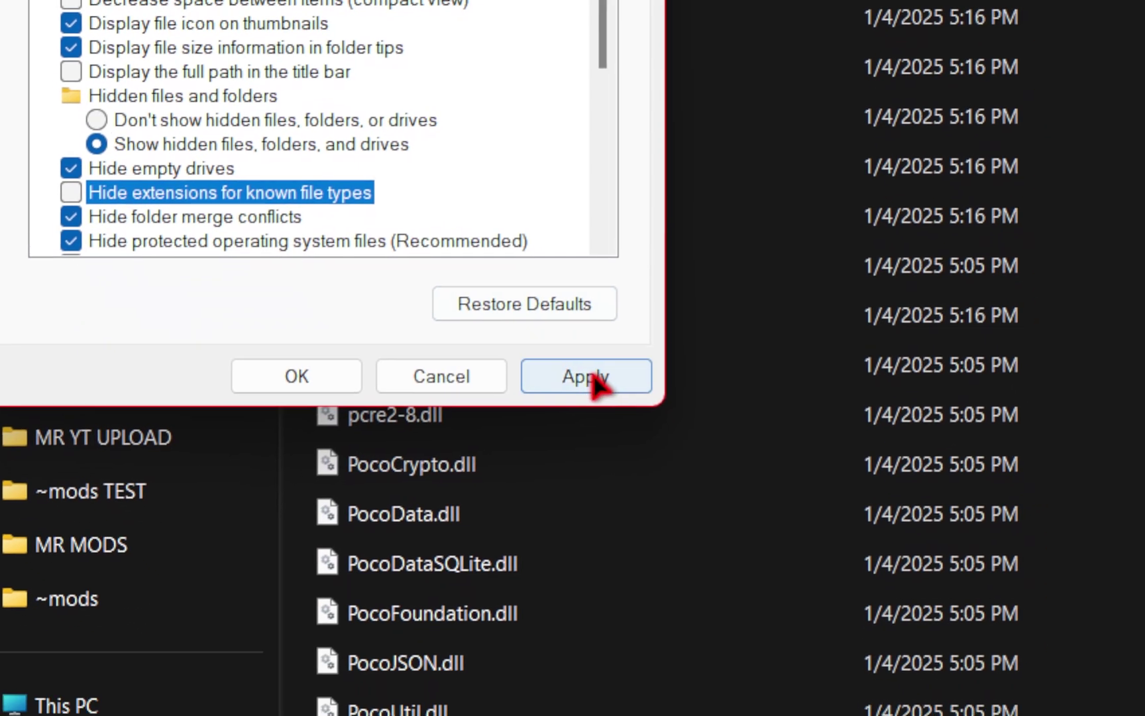
left_click(600, 381)
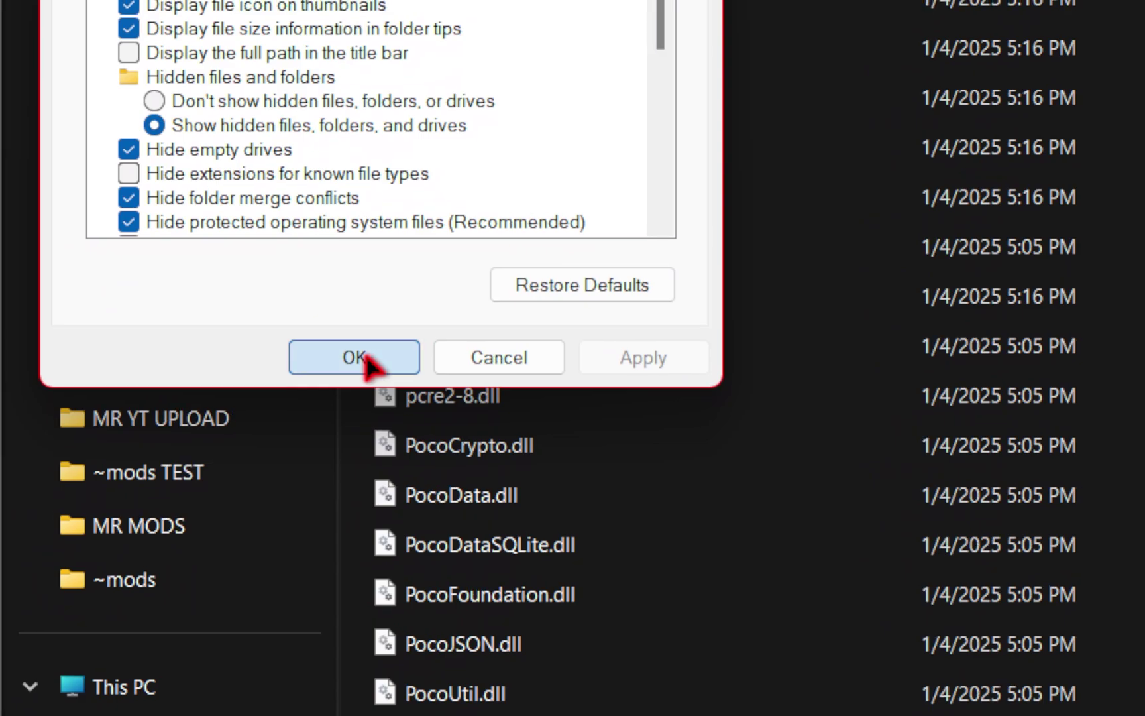
left_click(366, 358)
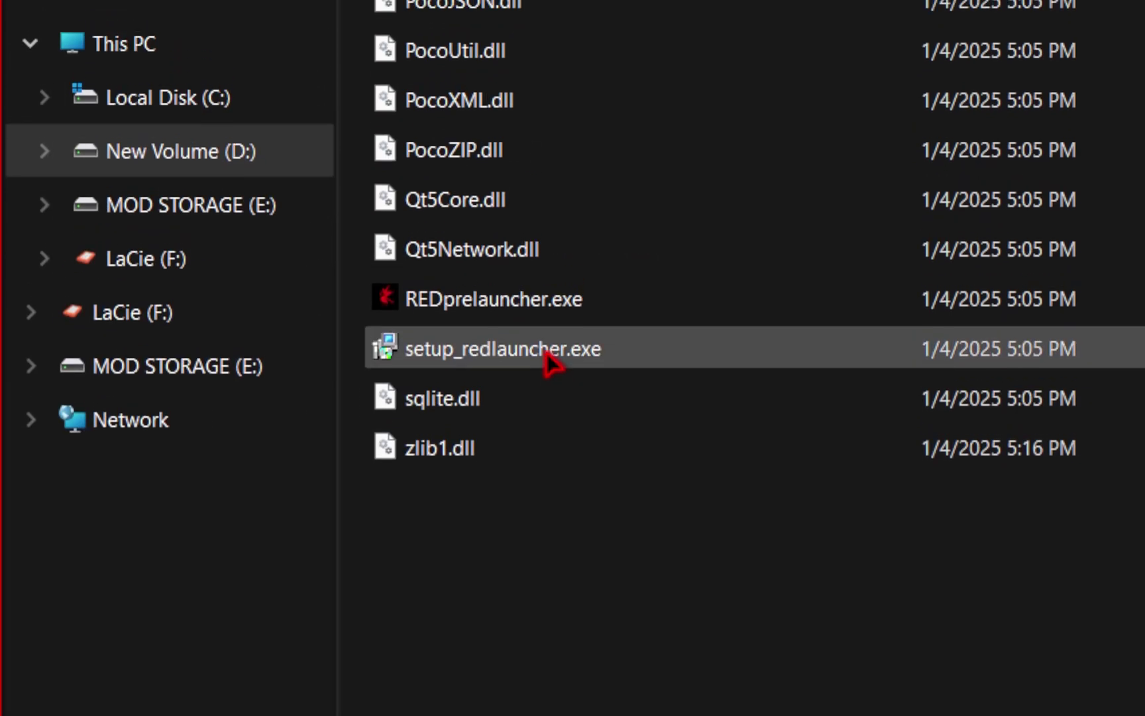
scroll(547, 365, "up", 2)
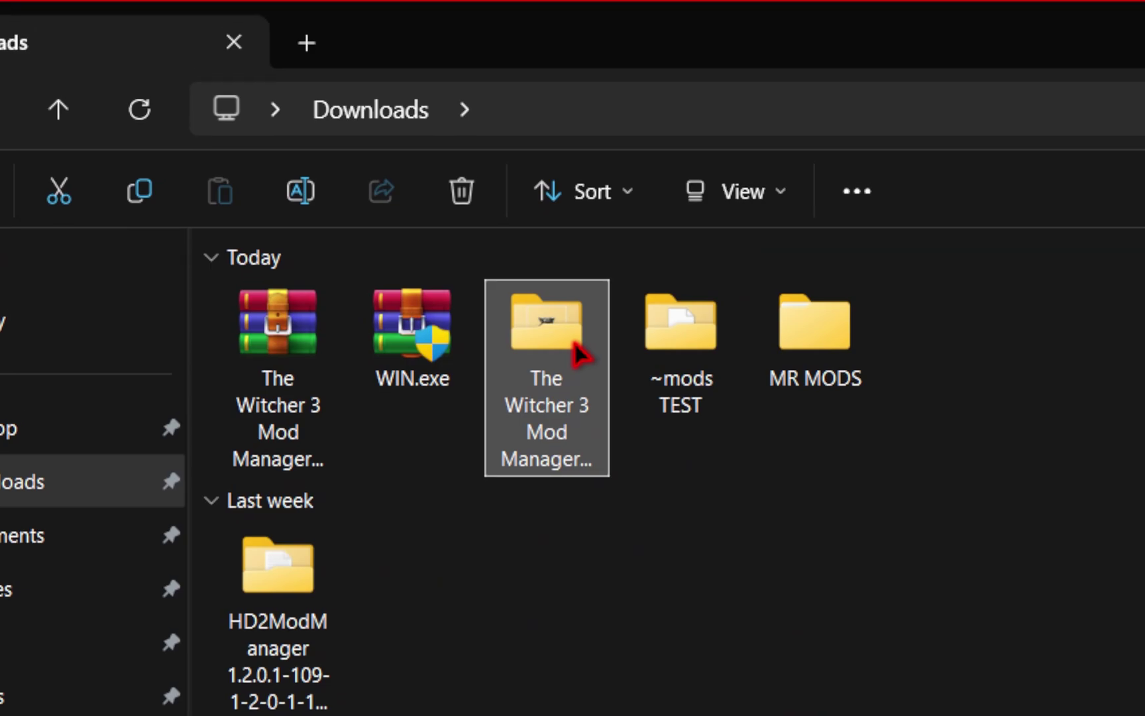
Copy the Mod Manager folder into The Witcher 3 folder and run TheWitcher3ModManager.exe.
left_click_drag(576, 354, 361, 369)
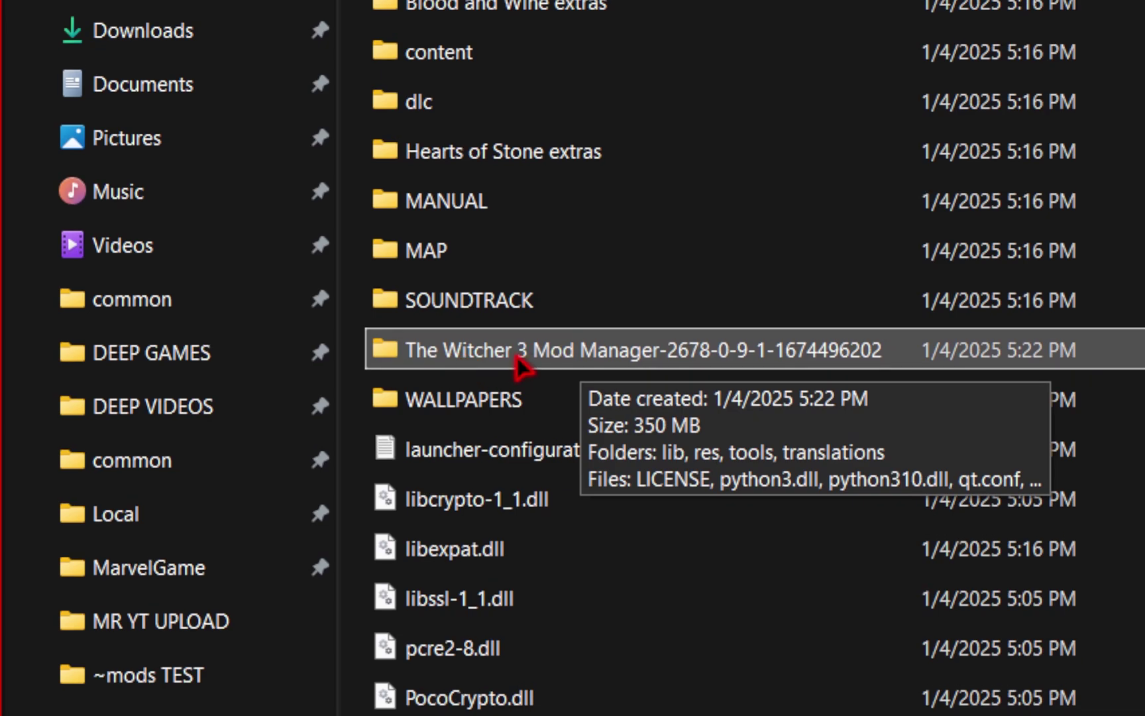
double_click(506, 358)
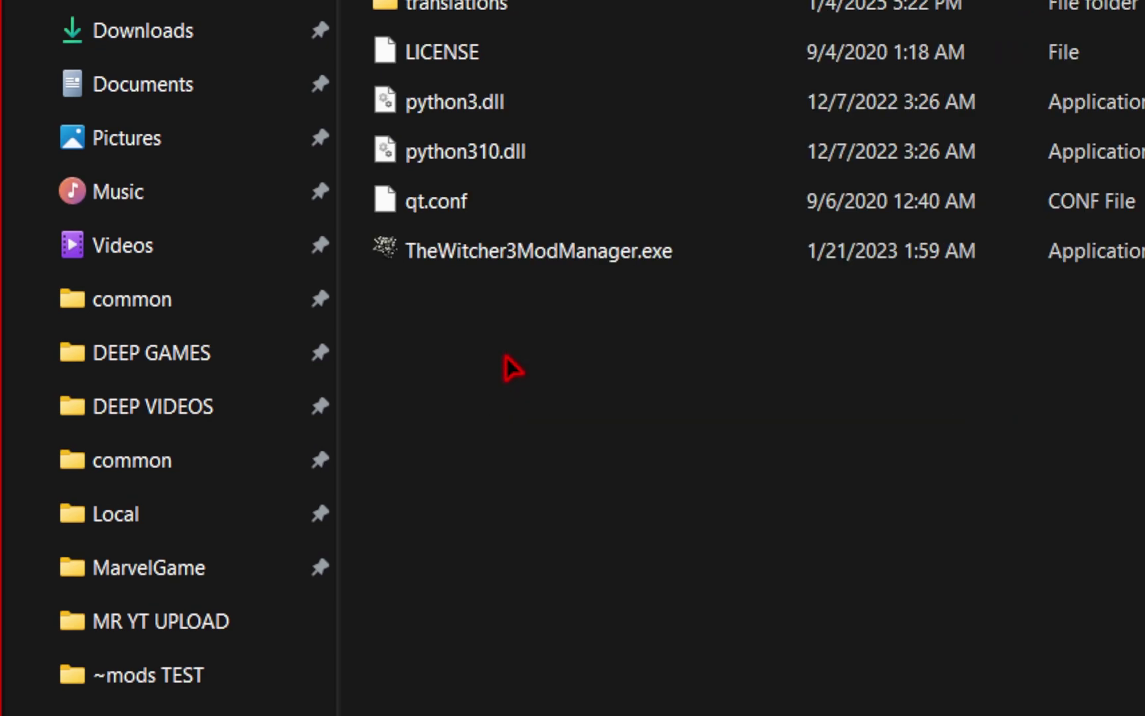
left_click(488, 251)
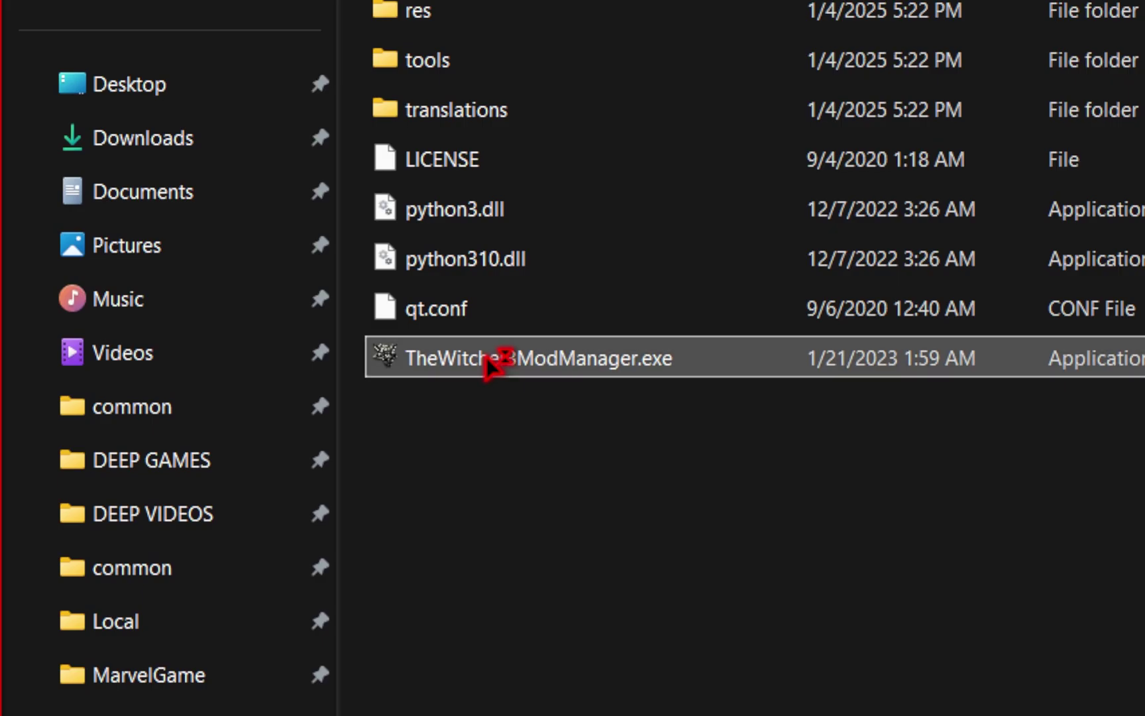
double_click(490, 362)
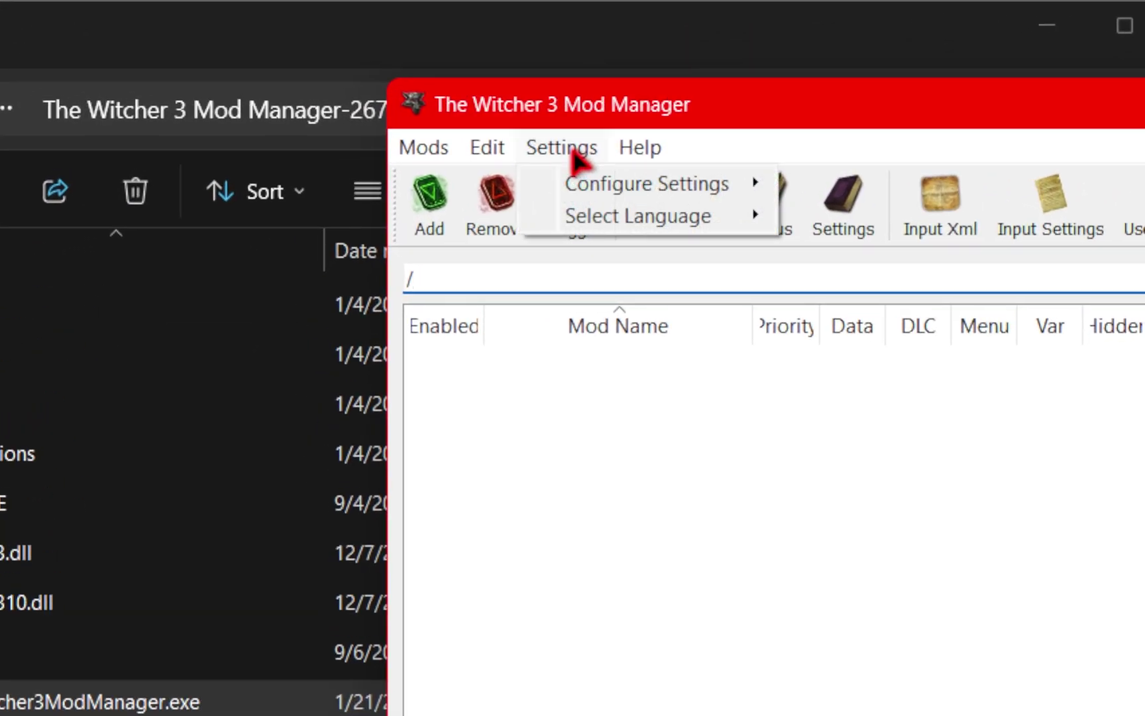
Choose Change Game Path in the Mod Manager settings and dismiss the welcome note.
mouse_move(641, 189)
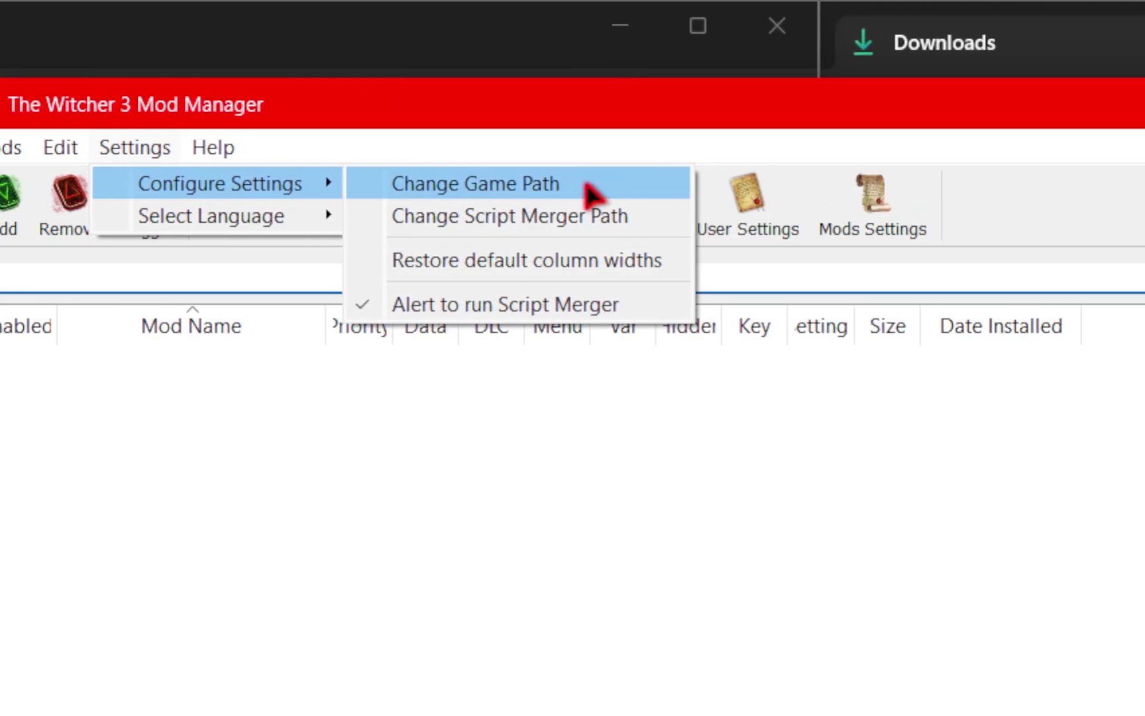
left_click(583, 192)
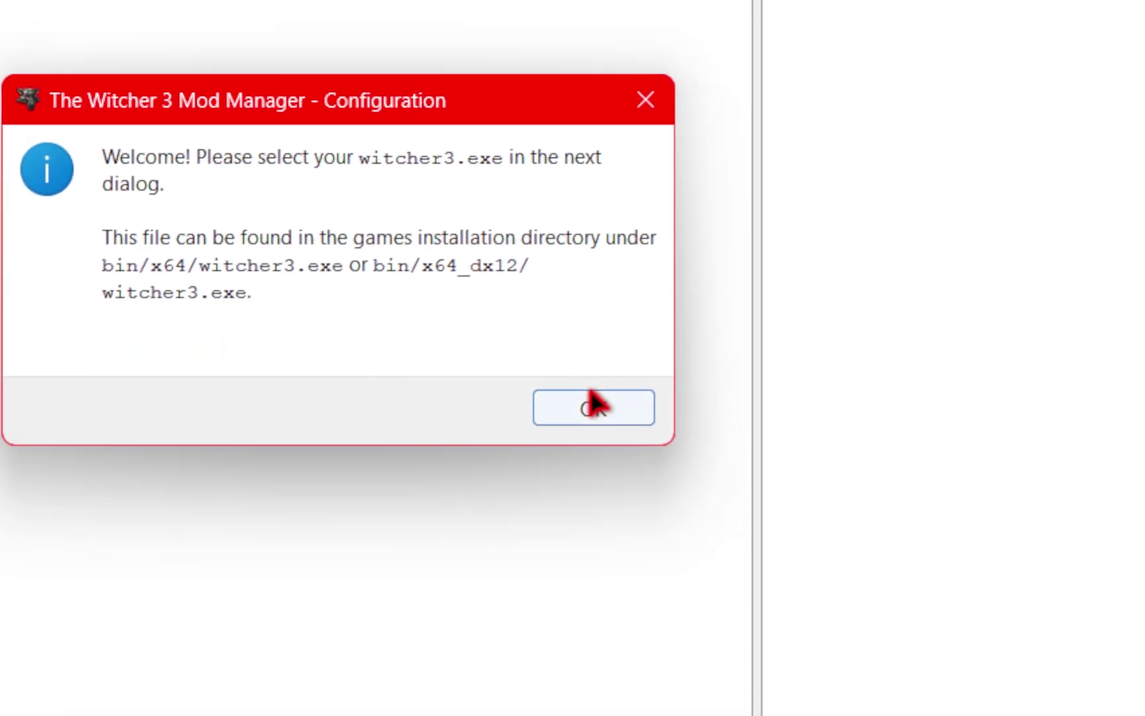
left_click(591, 404)
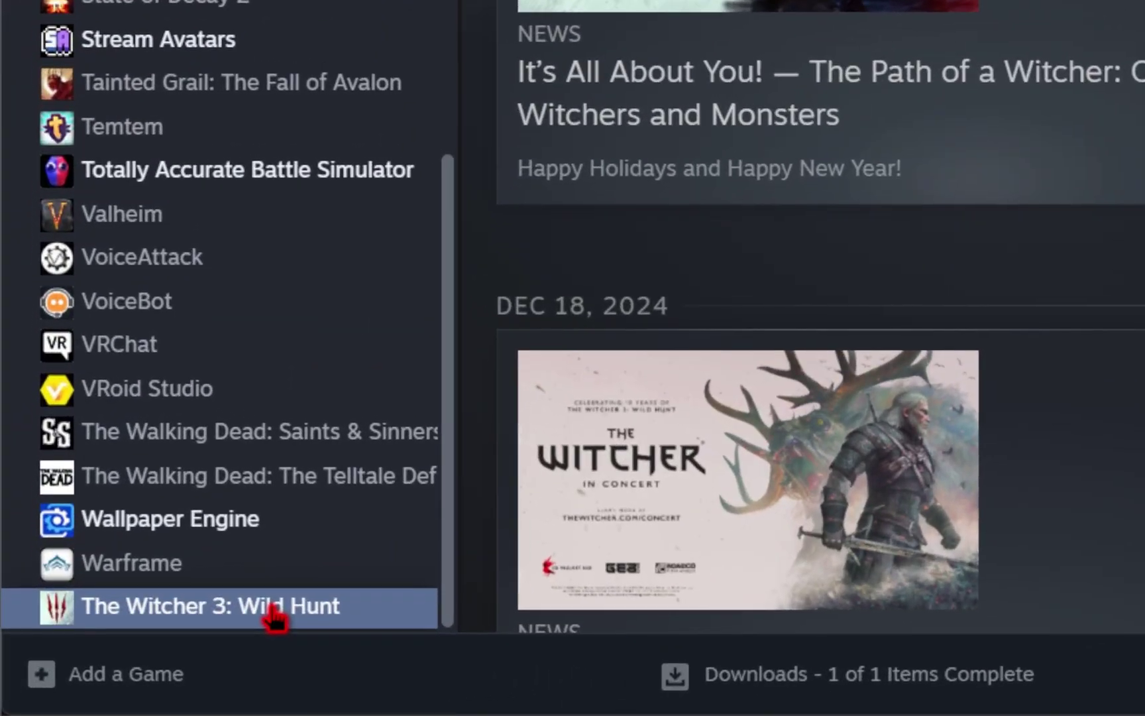
Open The Witcher 3's installed files from Steam and browse into bin\x64.
right_click(273, 608)
mouse_move(408, 523)
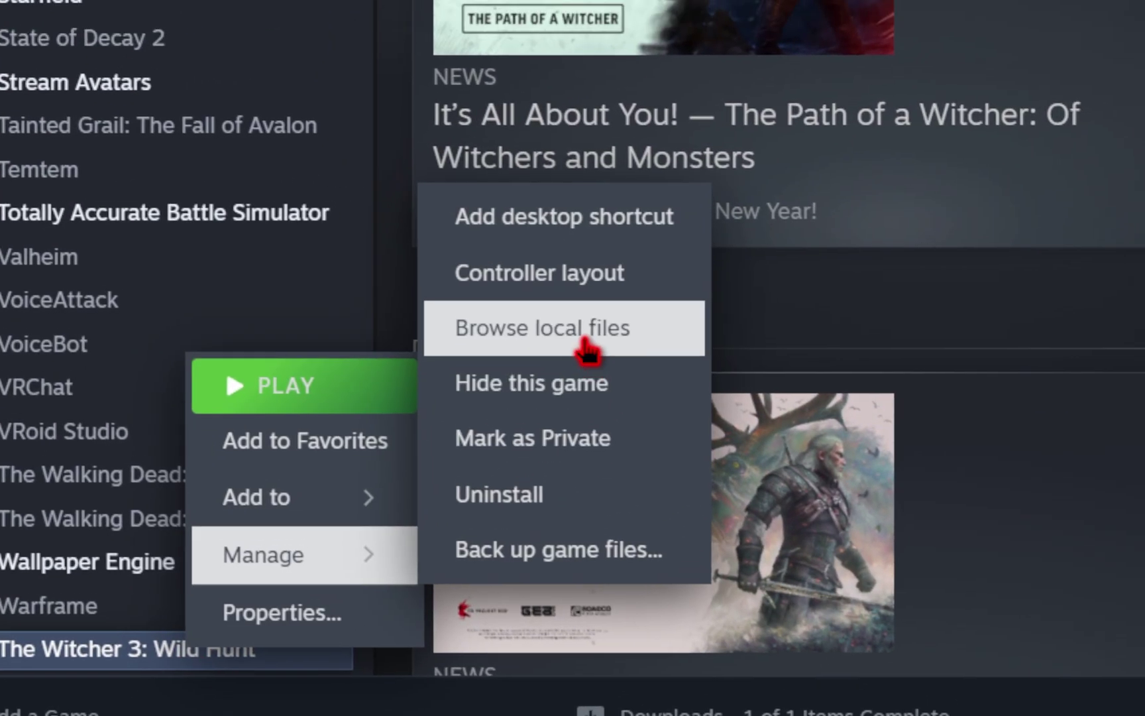
left_click(603, 287)
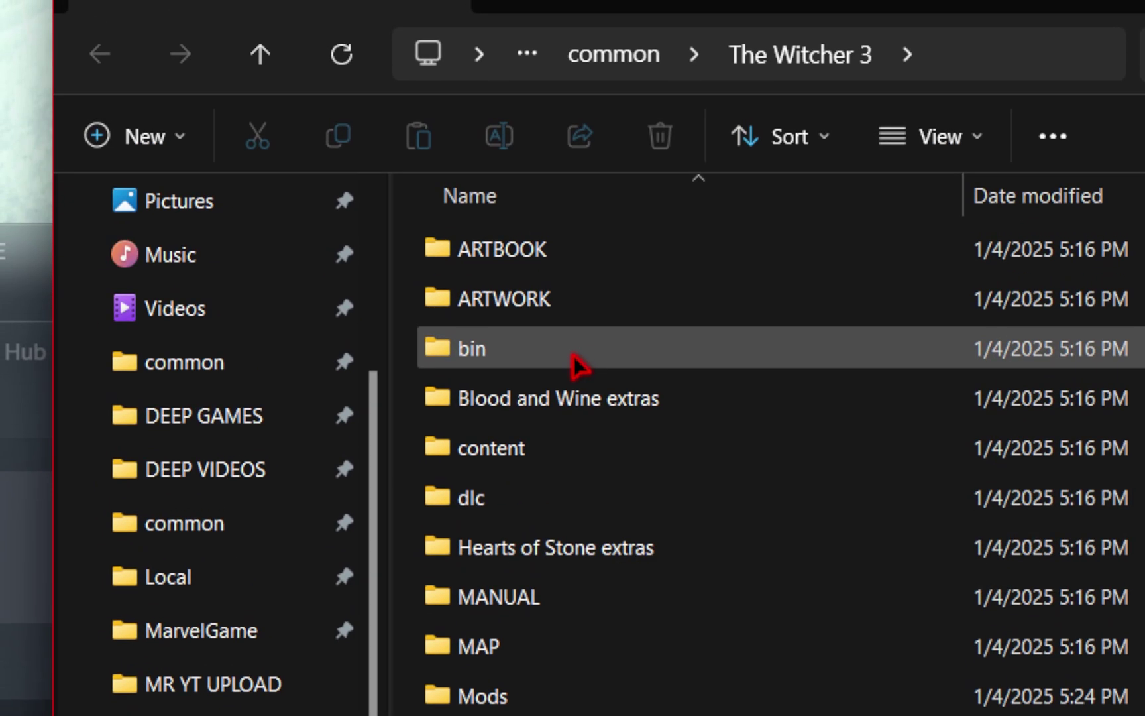
double_click(560, 264)
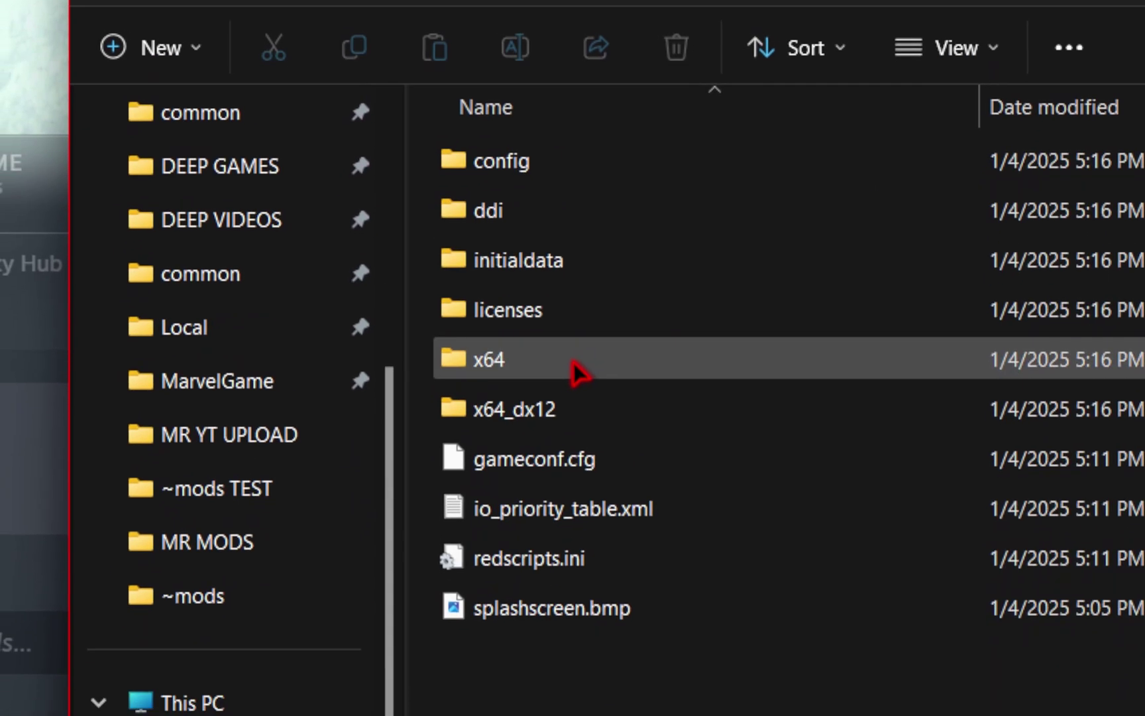
double_click(575, 361)
scroll(577, 366, "down", 5)
Select witcher3.exe, copy the x64 folder path, and confirm witcher3.exe as the game executable.
left_click(586, 361)
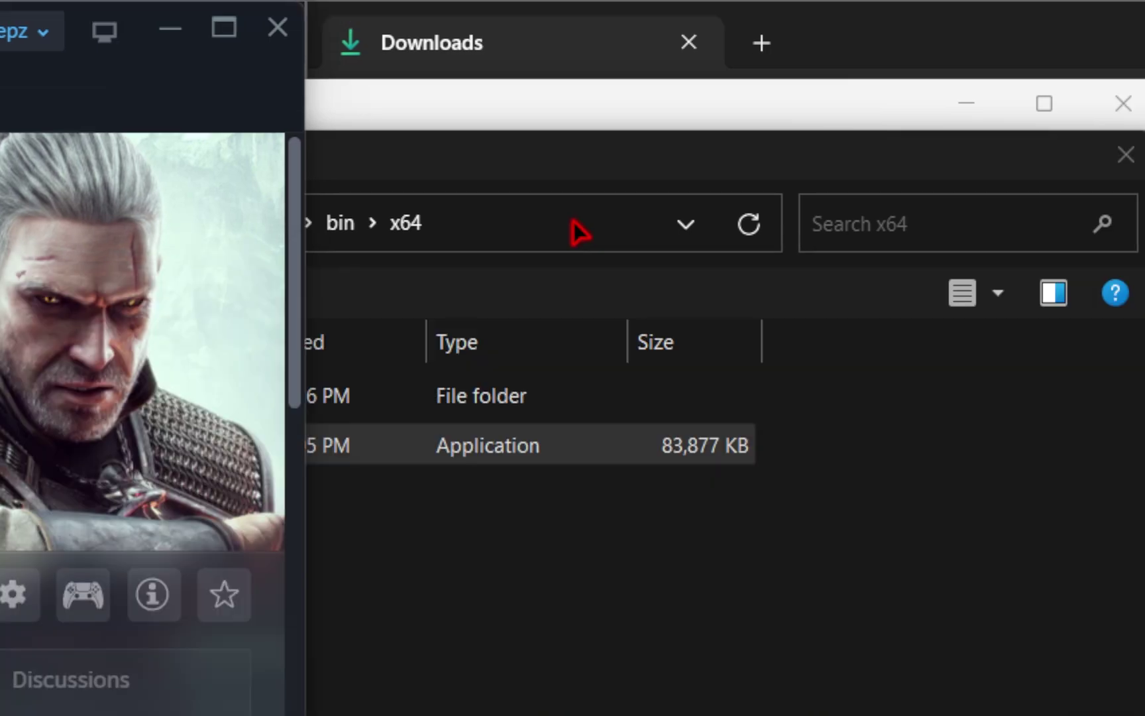
left_click(573, 222)
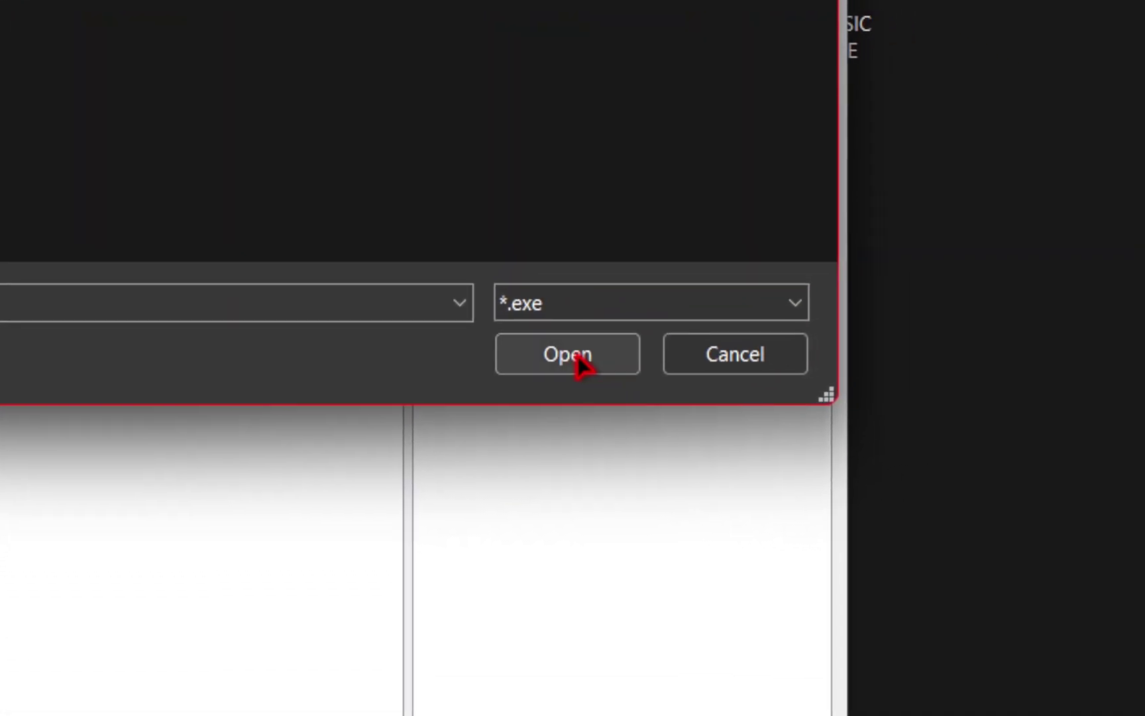
left_click(1116, 679)
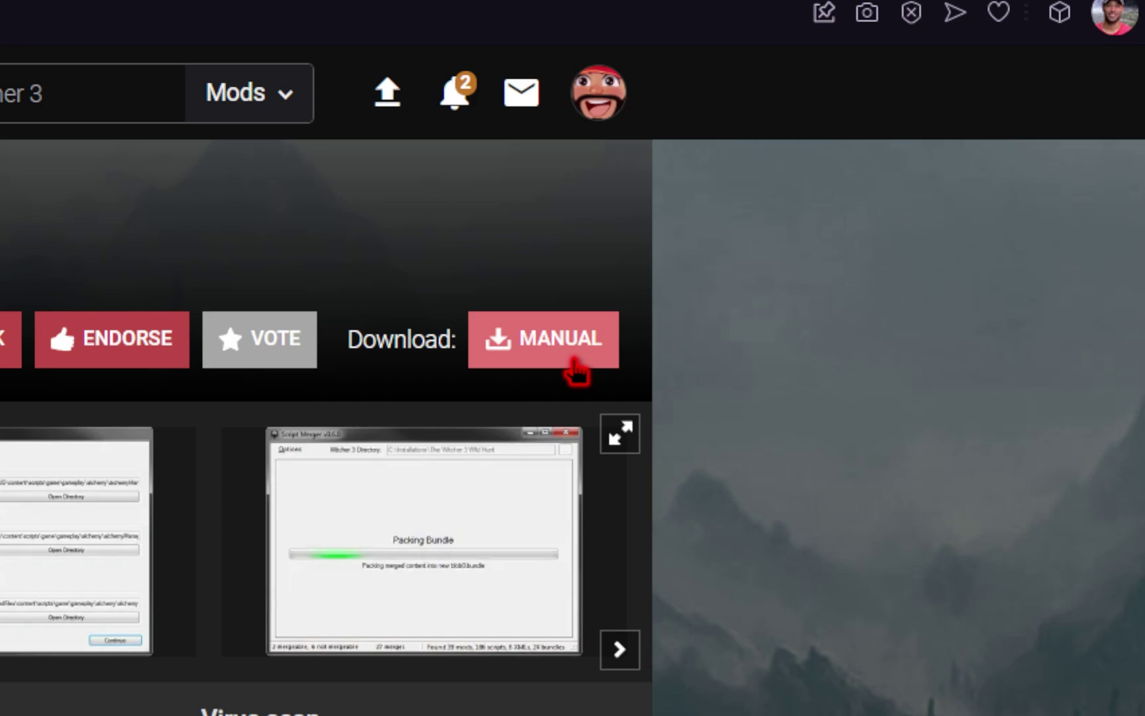
Manually download the Witcher Script Merger v0.6.5 .7z archive from its Nexus Mods page.
left_click(574, 363)
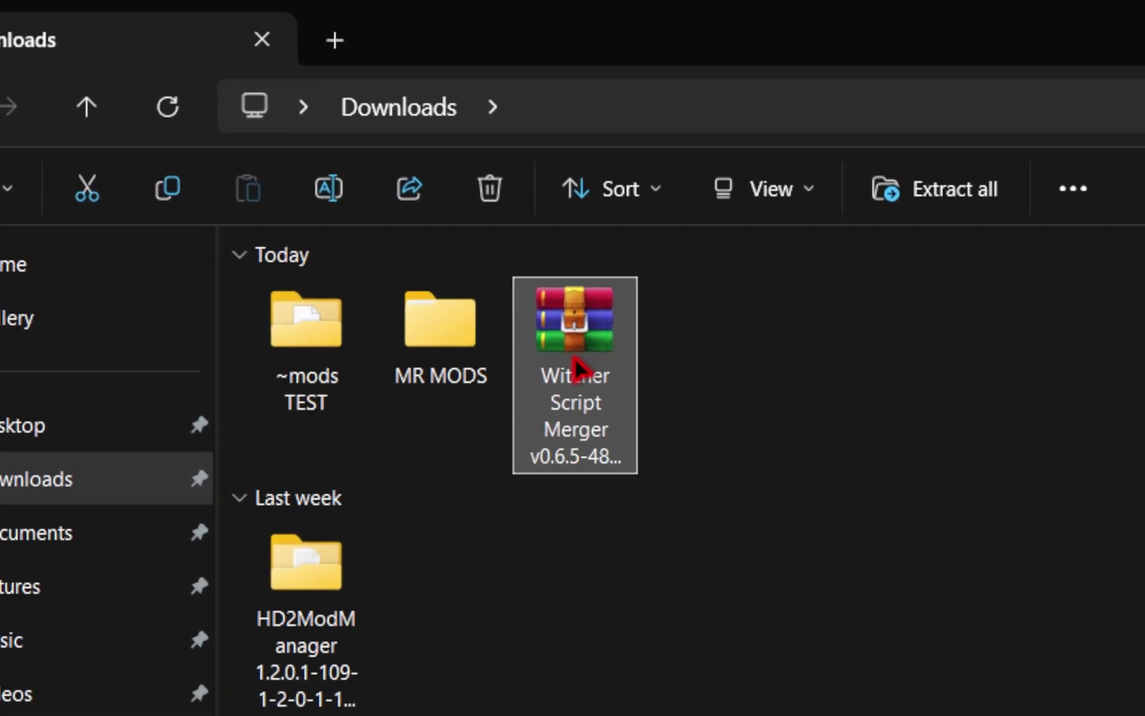
Extract the Script Merger .7z with WinRAR, then copy the extracted folder into The Witcher 3 folder.
right_click(573, 358)
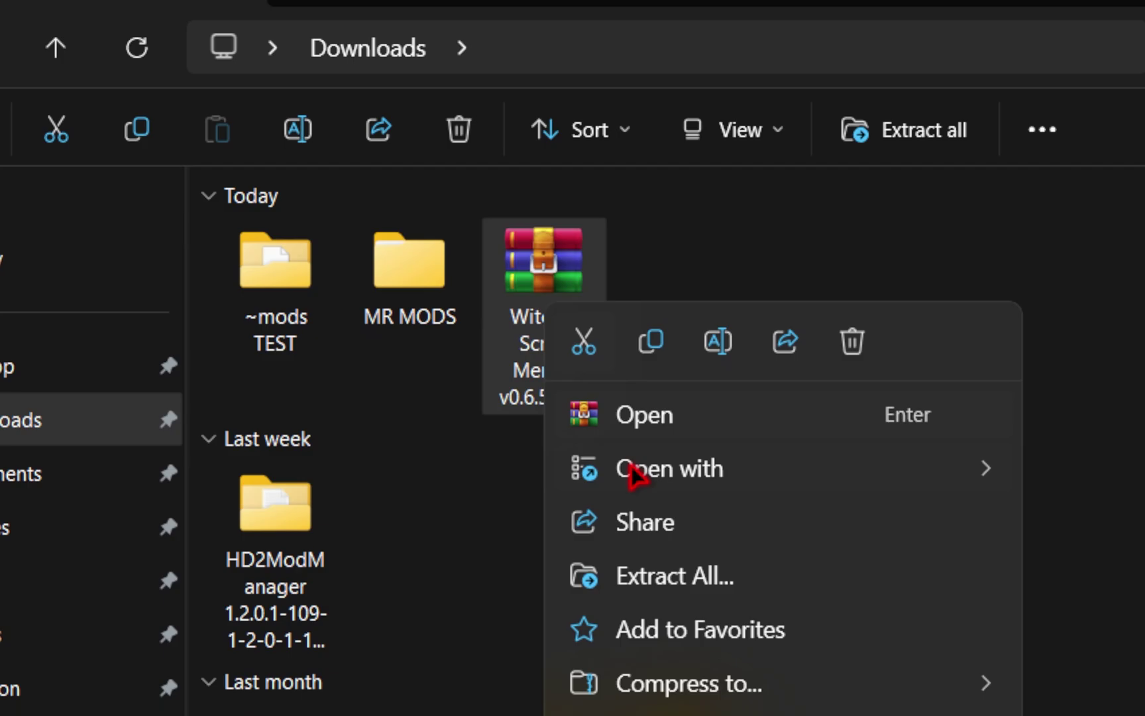
mouse_move(603, 424)
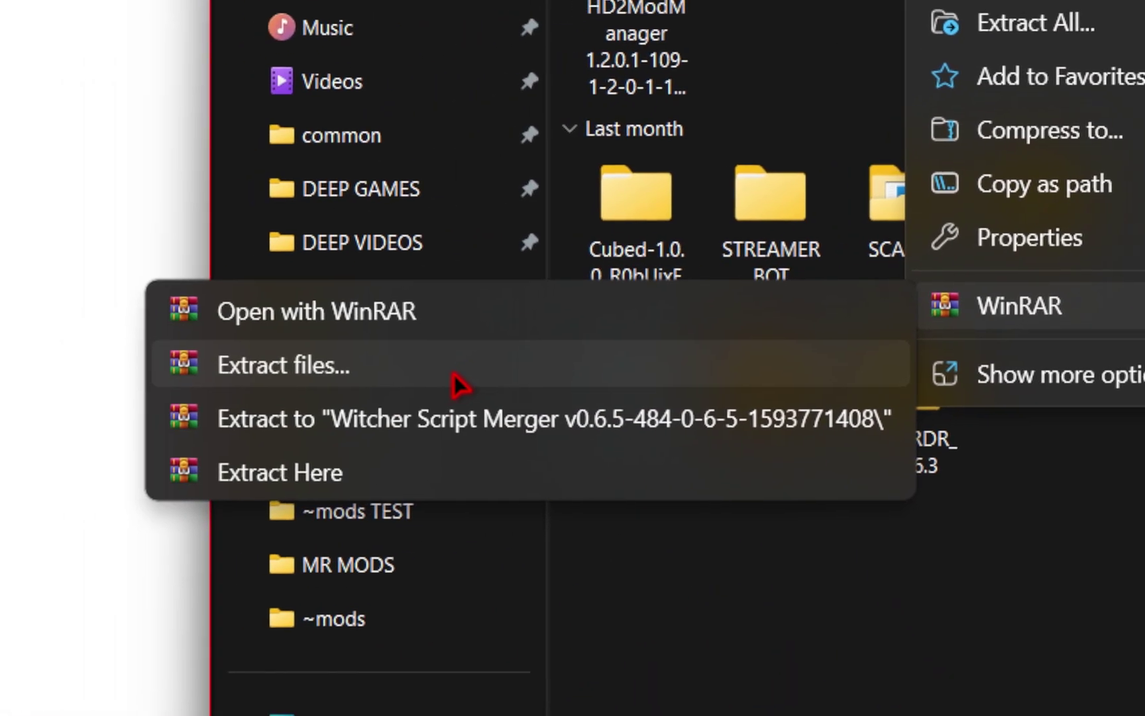
left_click(453, 374)
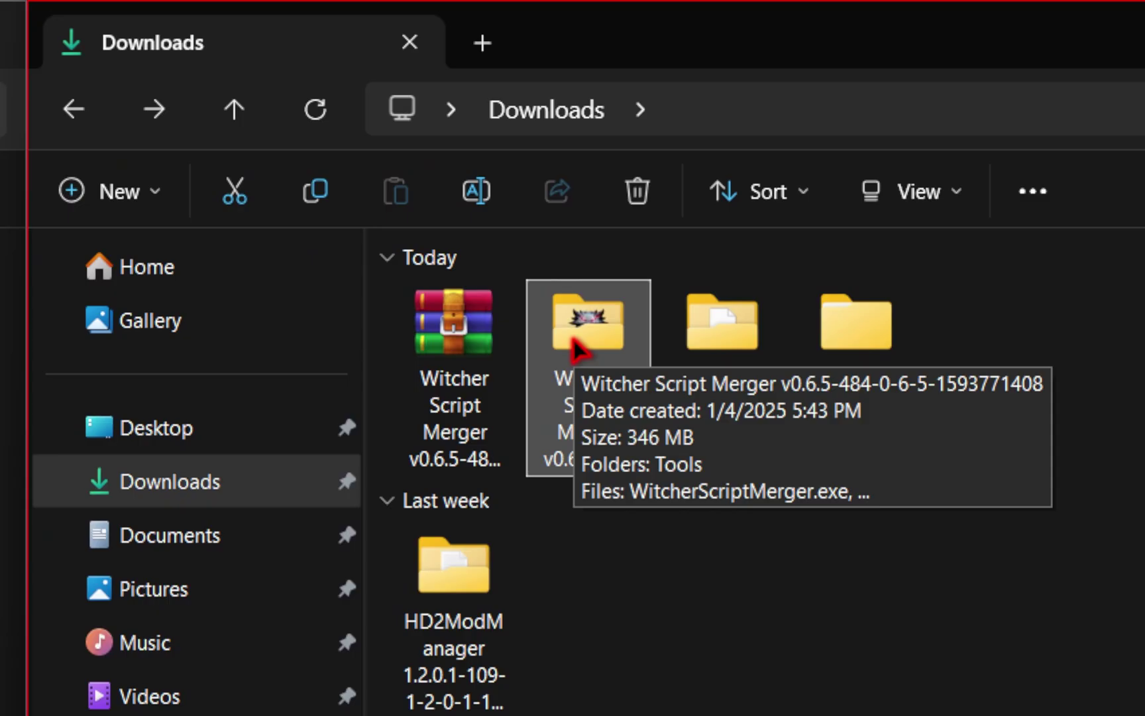
left_click_drag(575, 349, 52, 499)
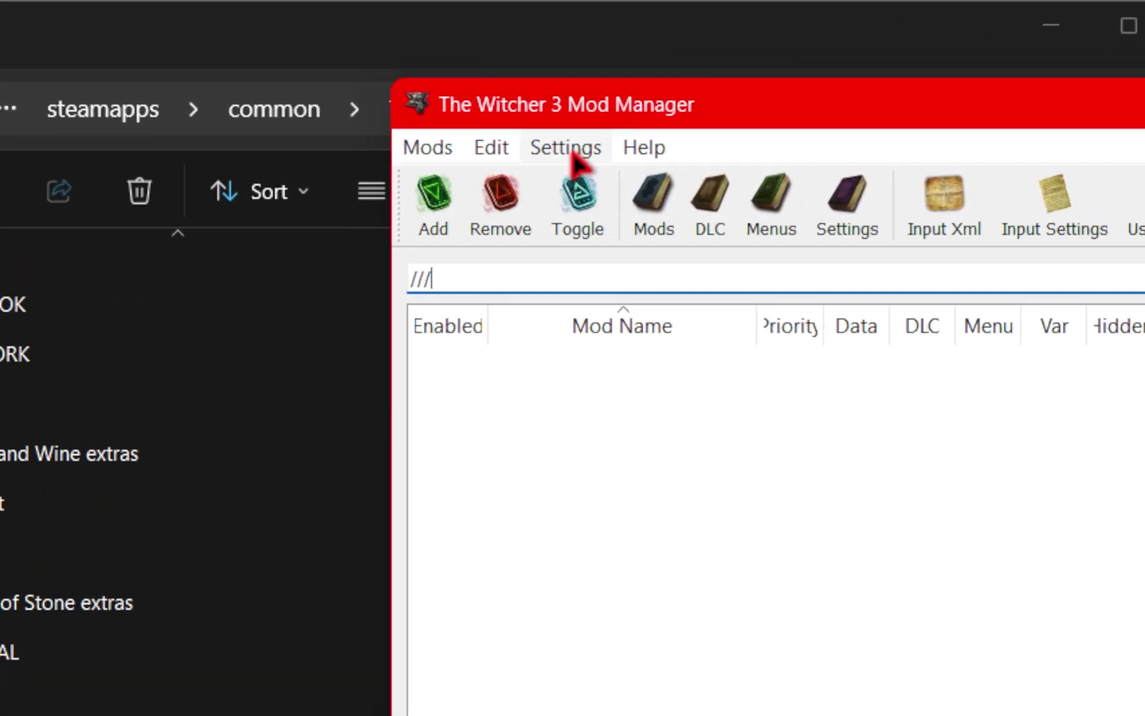
Set the Mod Manager's Script Merger path to WitcherScriptMerger.exe in the Witcher Script Merger folder.
mouse_move(655, 185)
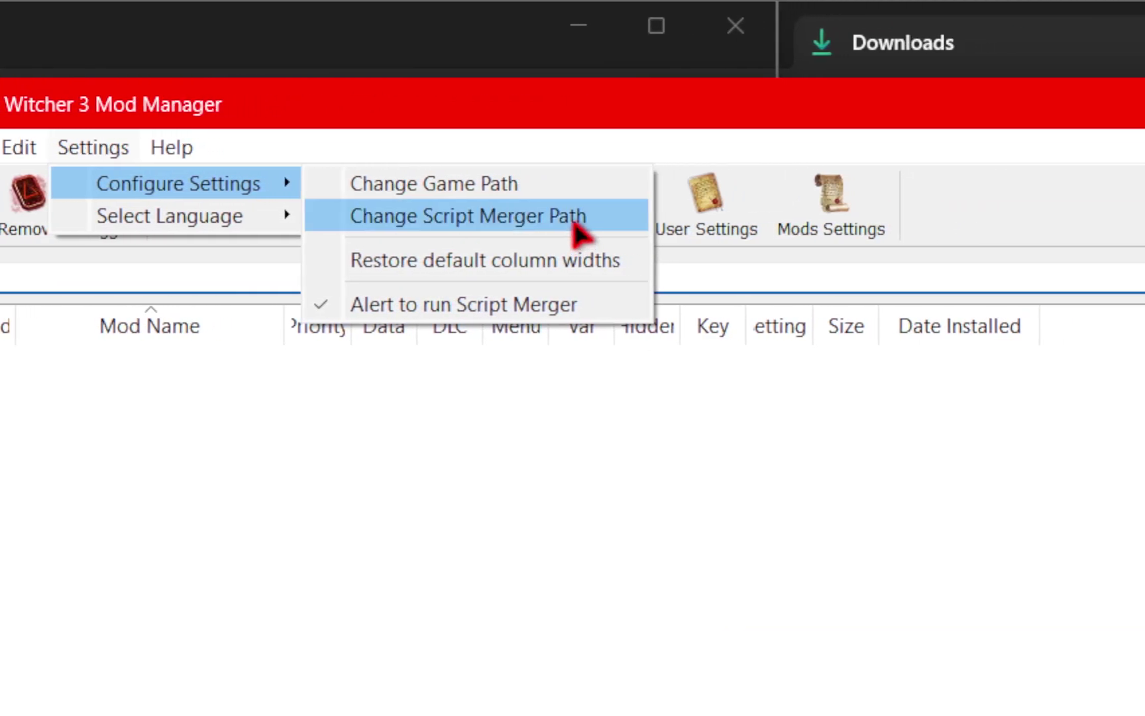
left_click(574, 219)
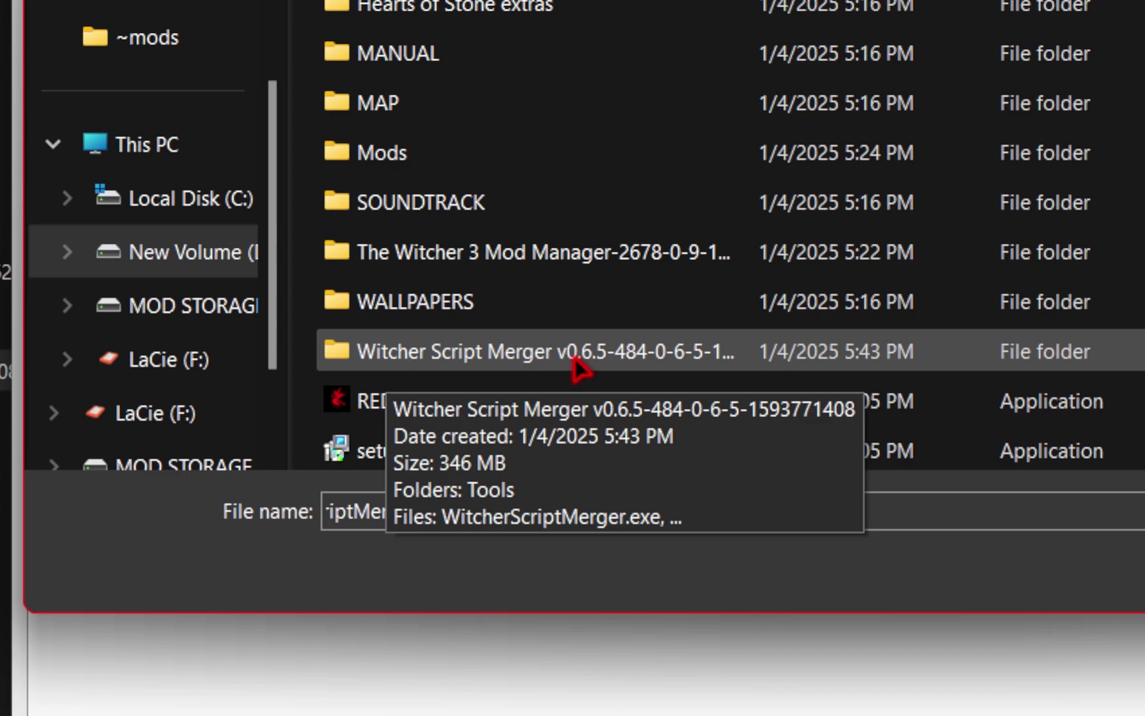
double_click(575, 359)
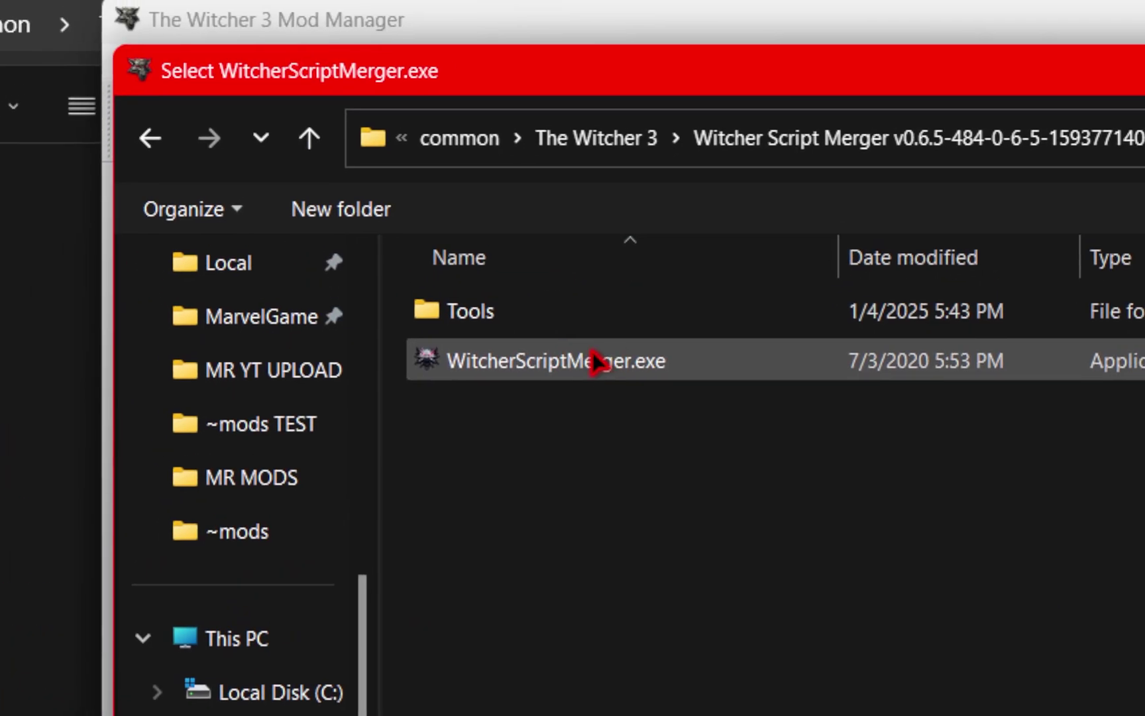
left_click(578, 365)
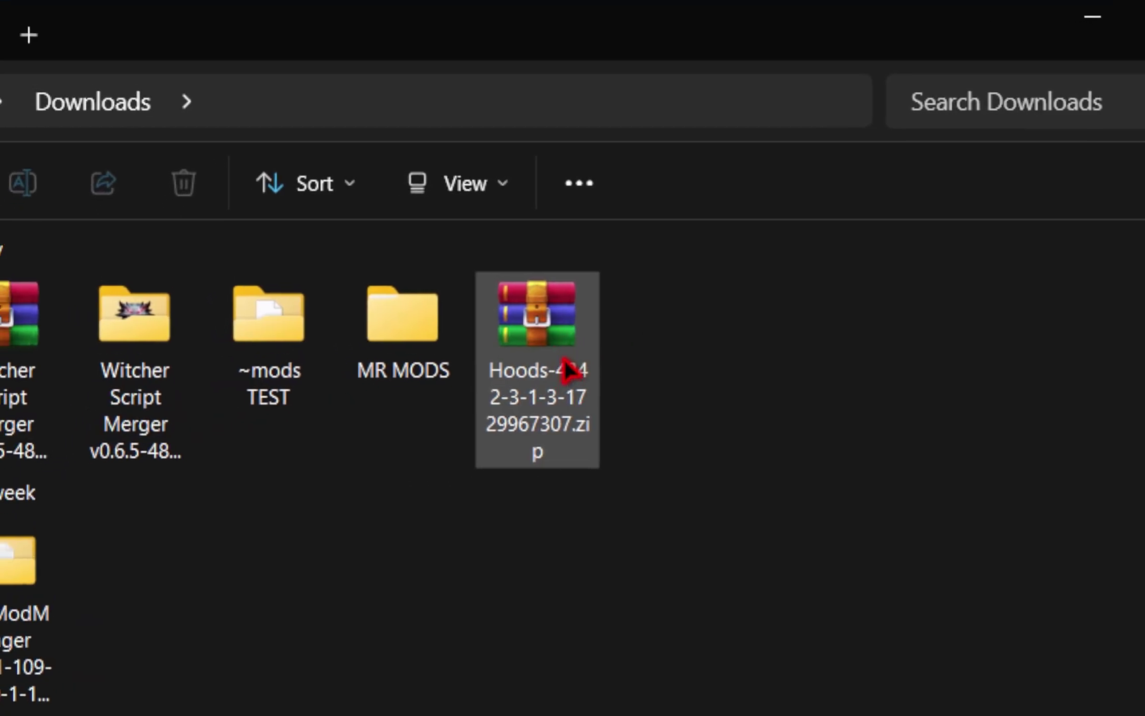
Add the Hoods zip to the Mod Manager, accept the prompt, and run Script Merger.
left_click(571, 346)
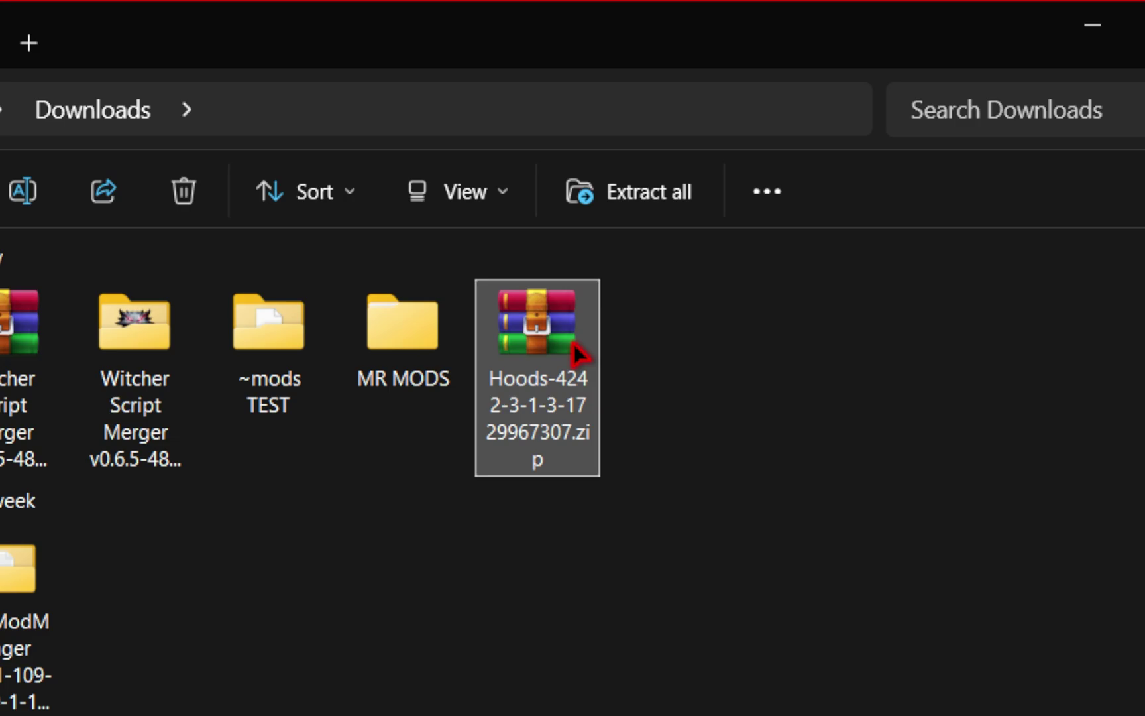
mouse_move(573, 343)
left_mouse_down()
mouse_move(64, 468)
mouse_move(576, 369)
left_mouse_up()
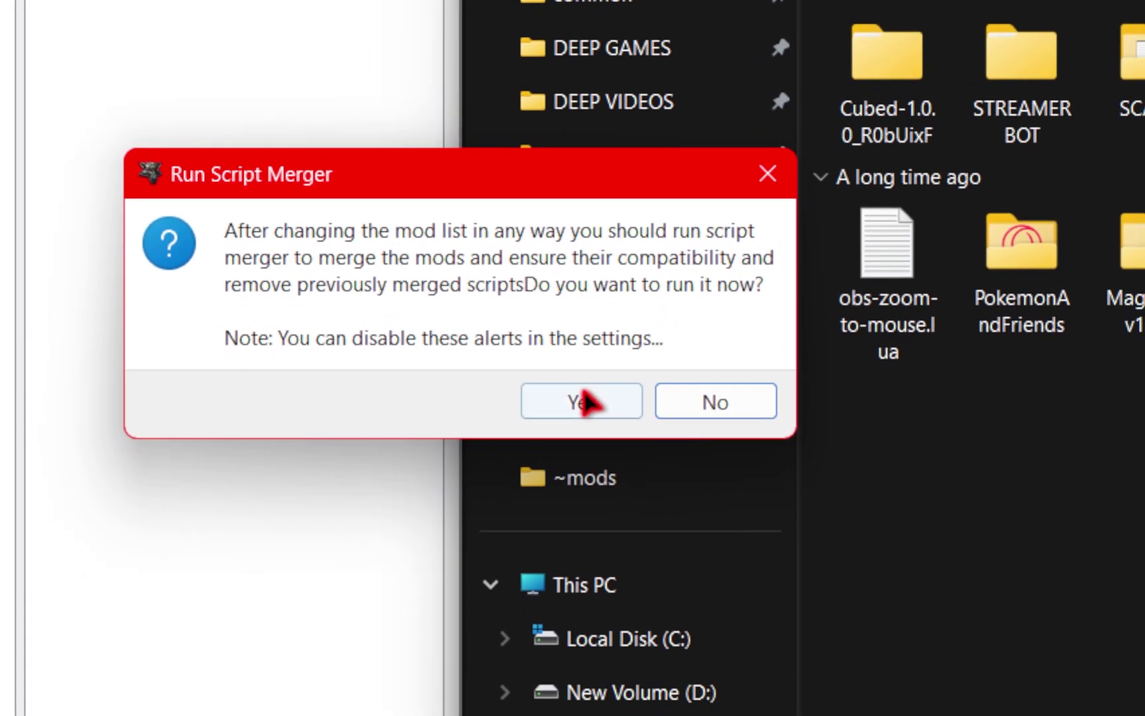
left_click(603, 449)
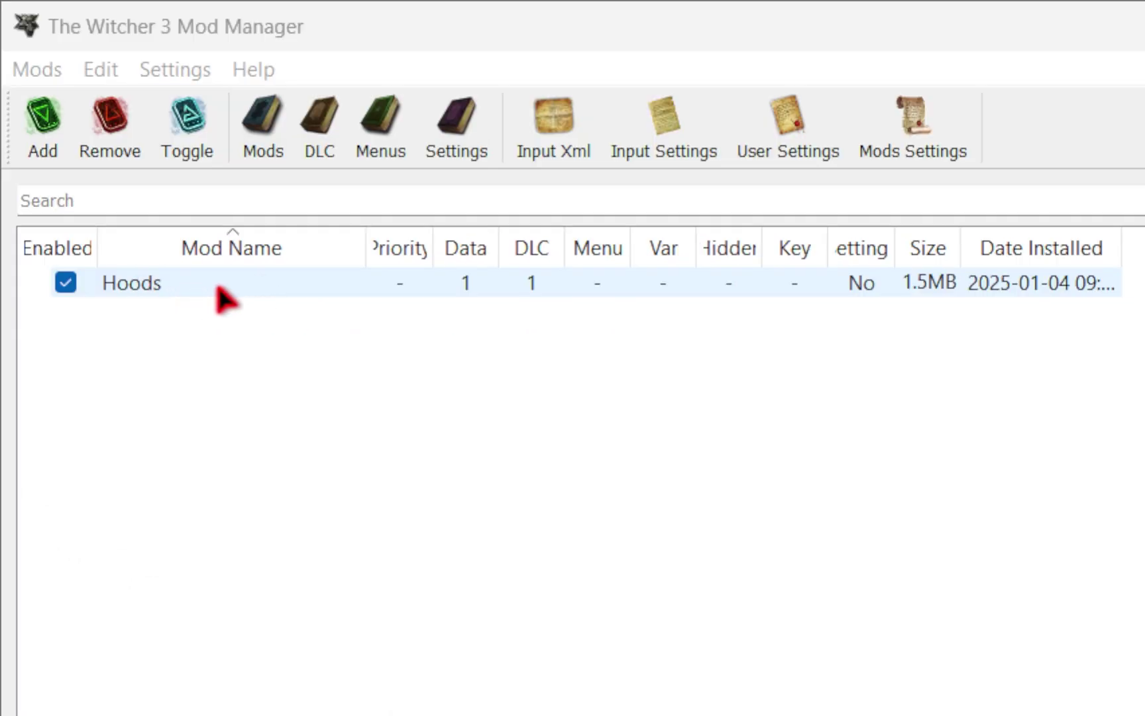
left_click(64, 283)
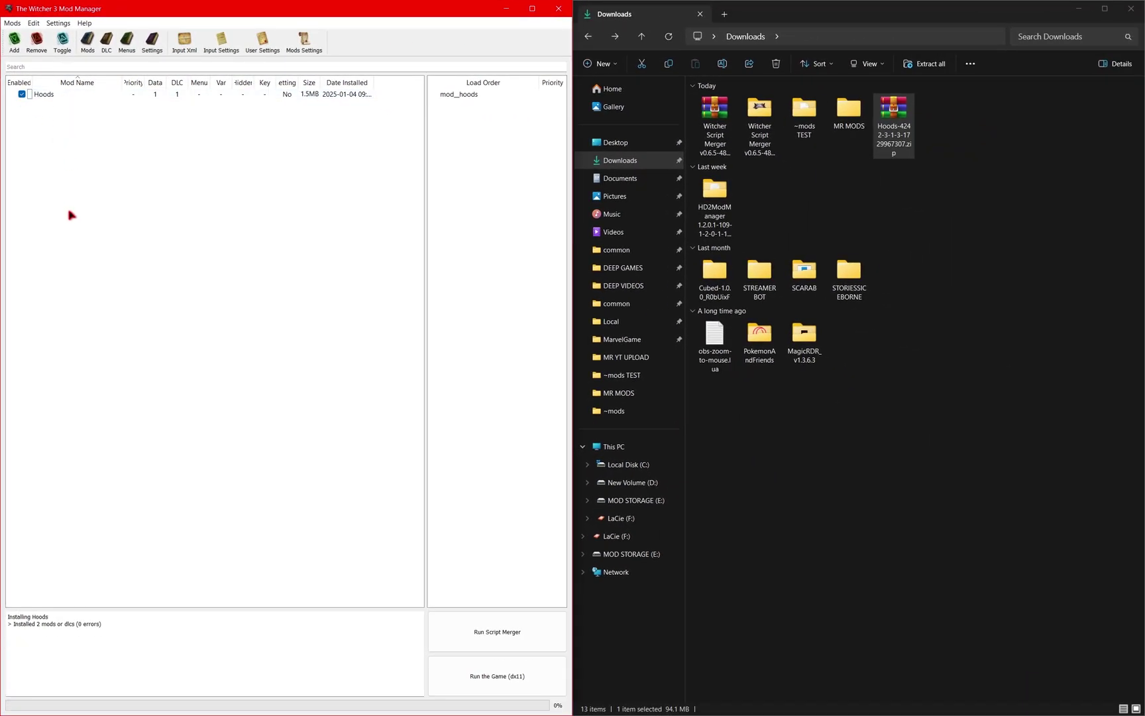
left_click(540, 640)
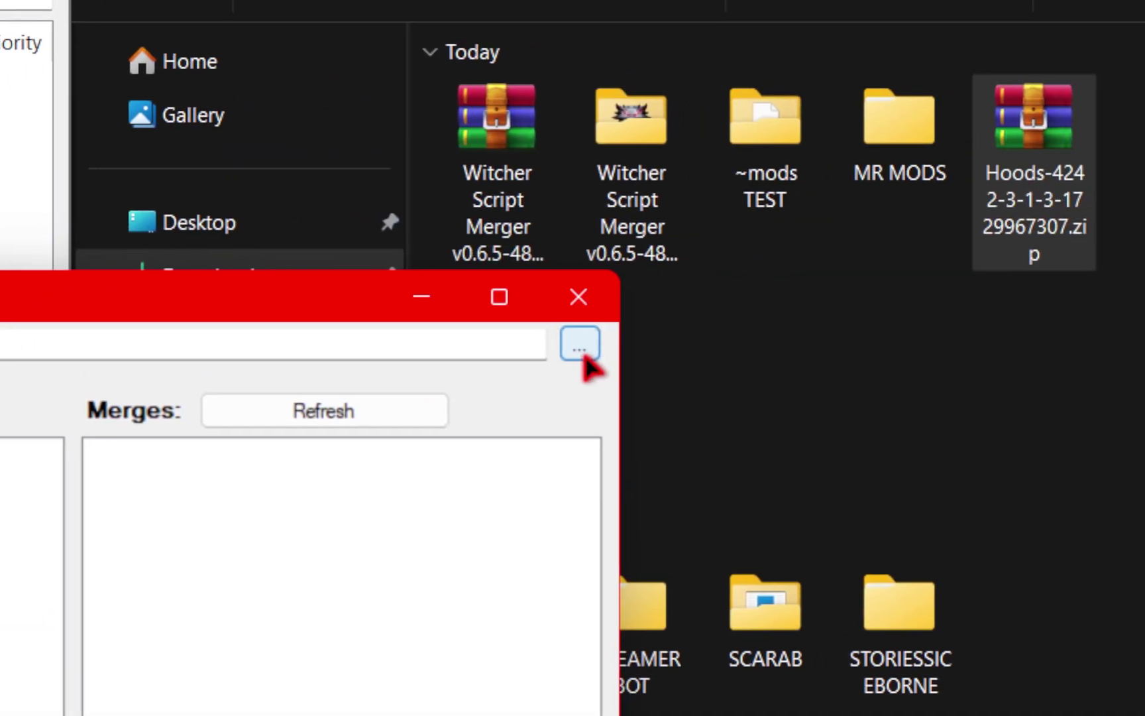
Set Script Merger's Witcher 3 Directory to D:\SteamLibrary\steamapps\common\The Witcher 3.
left_click(583, 356)
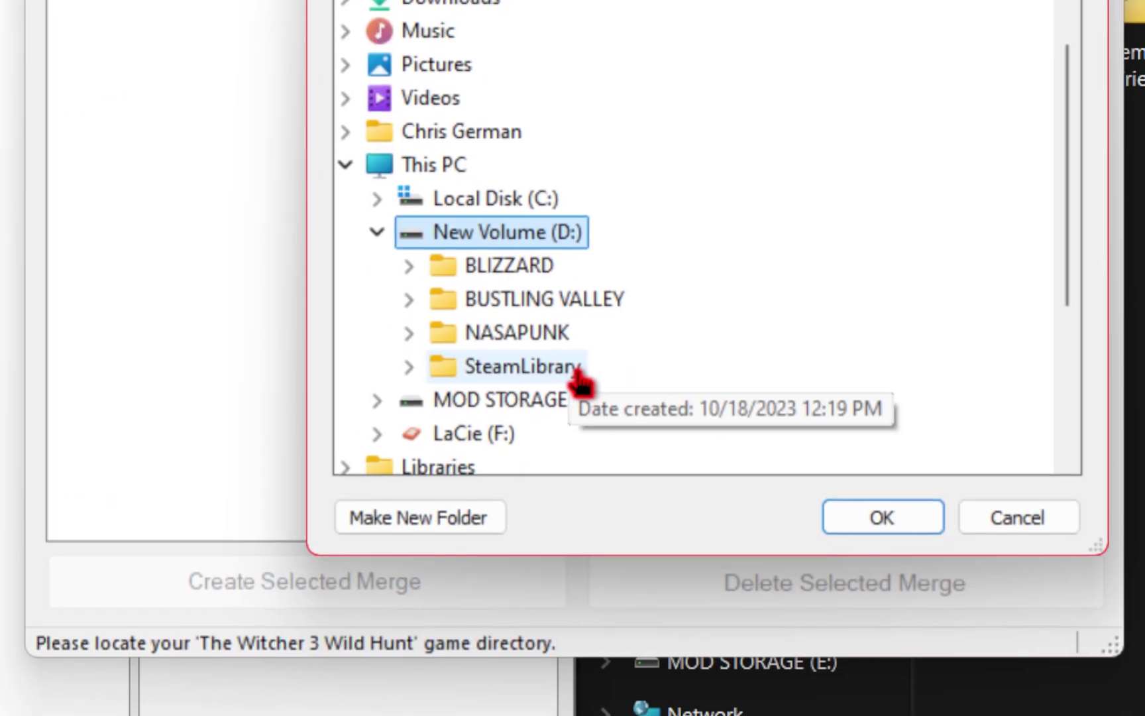
left_click(541, 486)
left_click(550, 520)
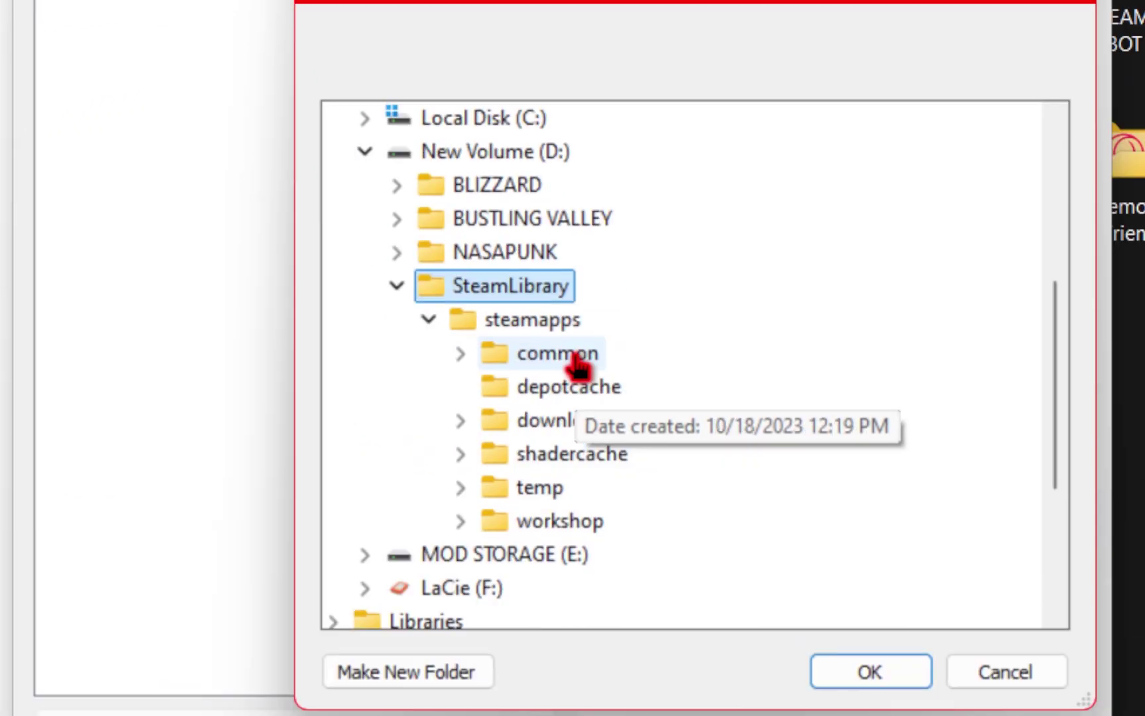
left_click(576, 553)
scroll(583, 378, "down", 1)
double_click(577, 370)
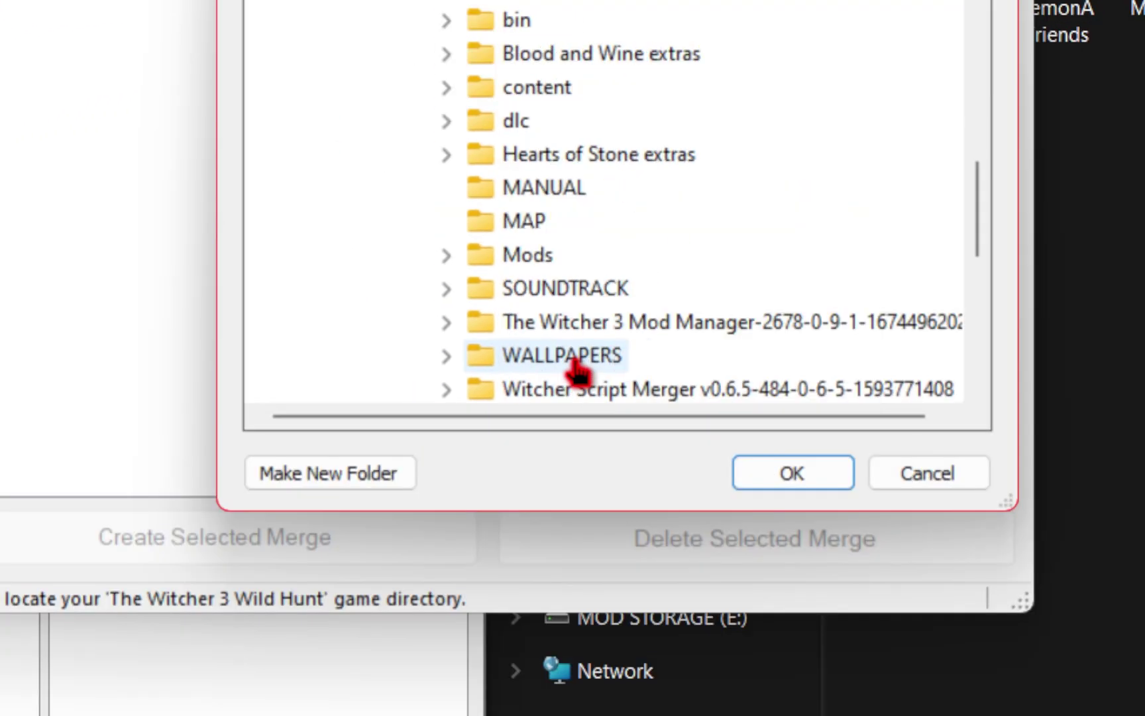
scroll(576, 265, "up", 2)
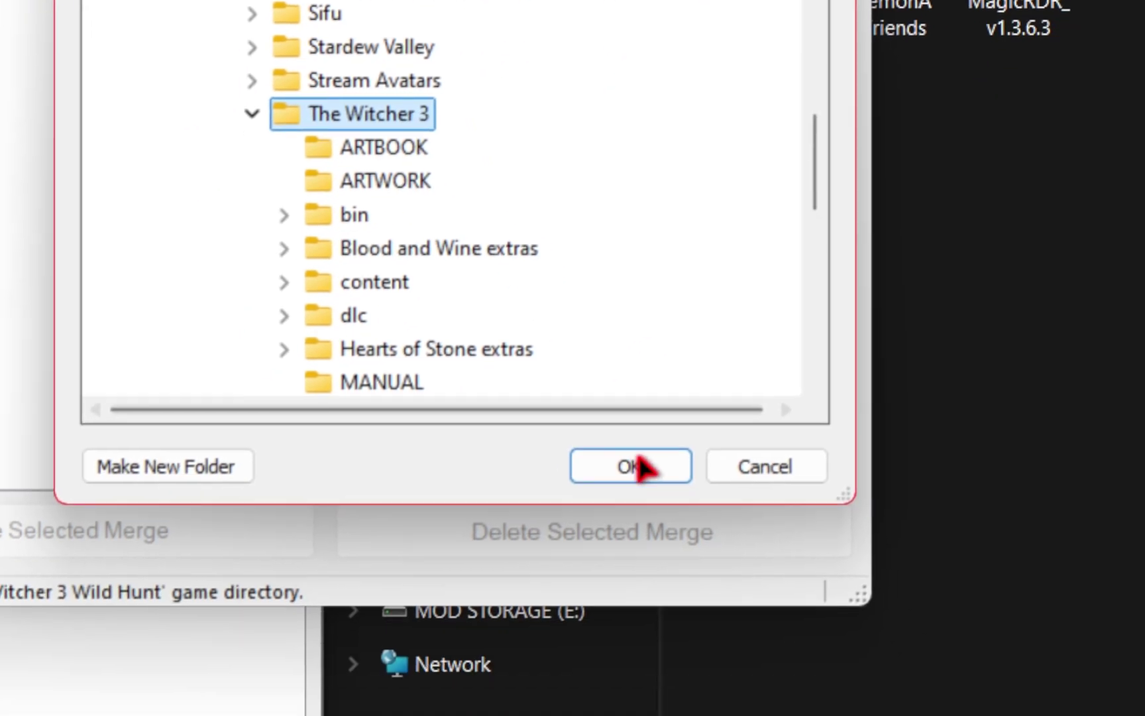
left_click(633, 463)
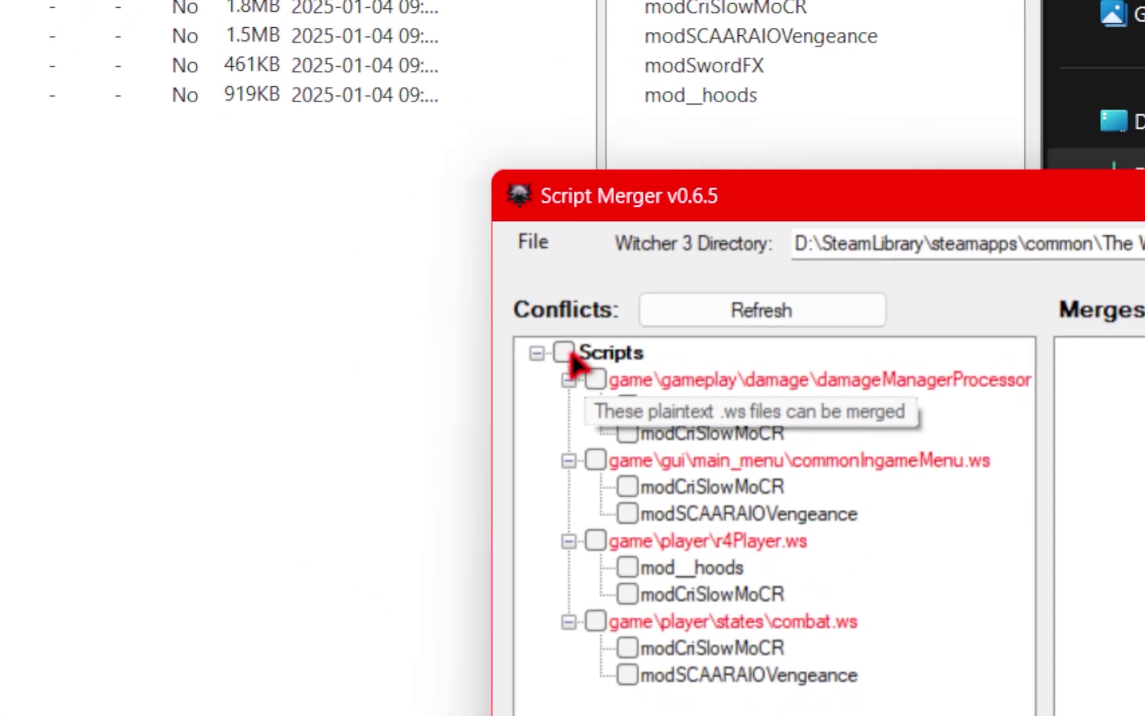
Tick all Scripts conflicts and create the 4 merges, confirming each conflict summary and report.
left_click(420, 71)
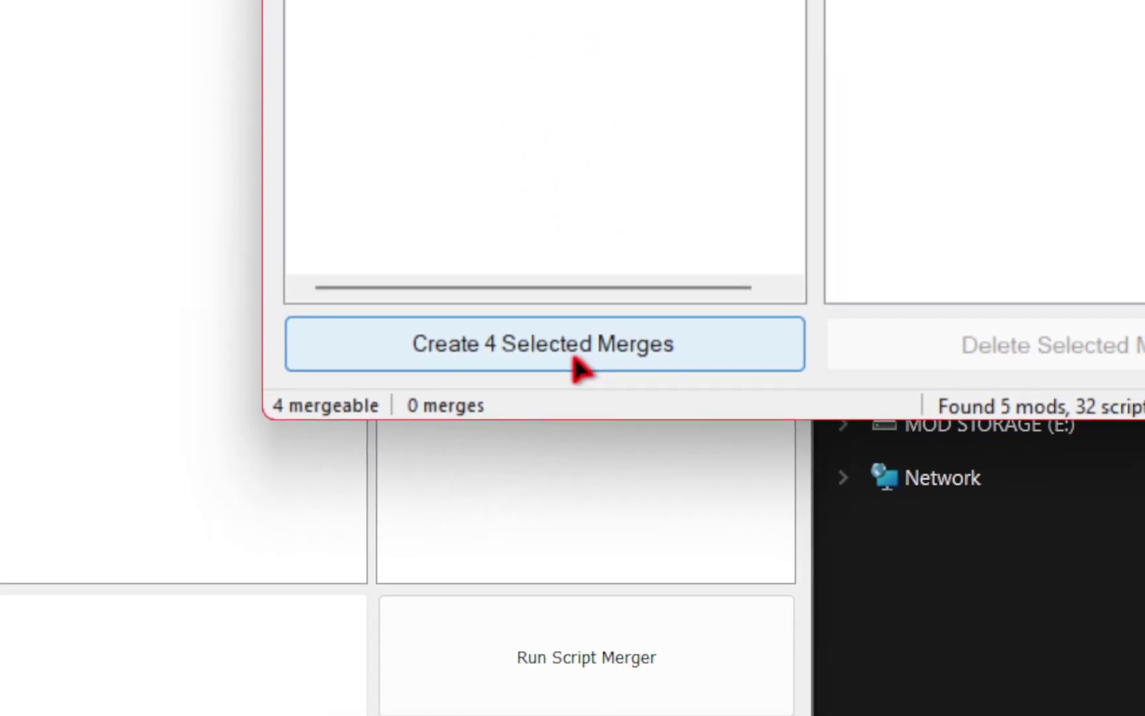
left_click(577, 365)
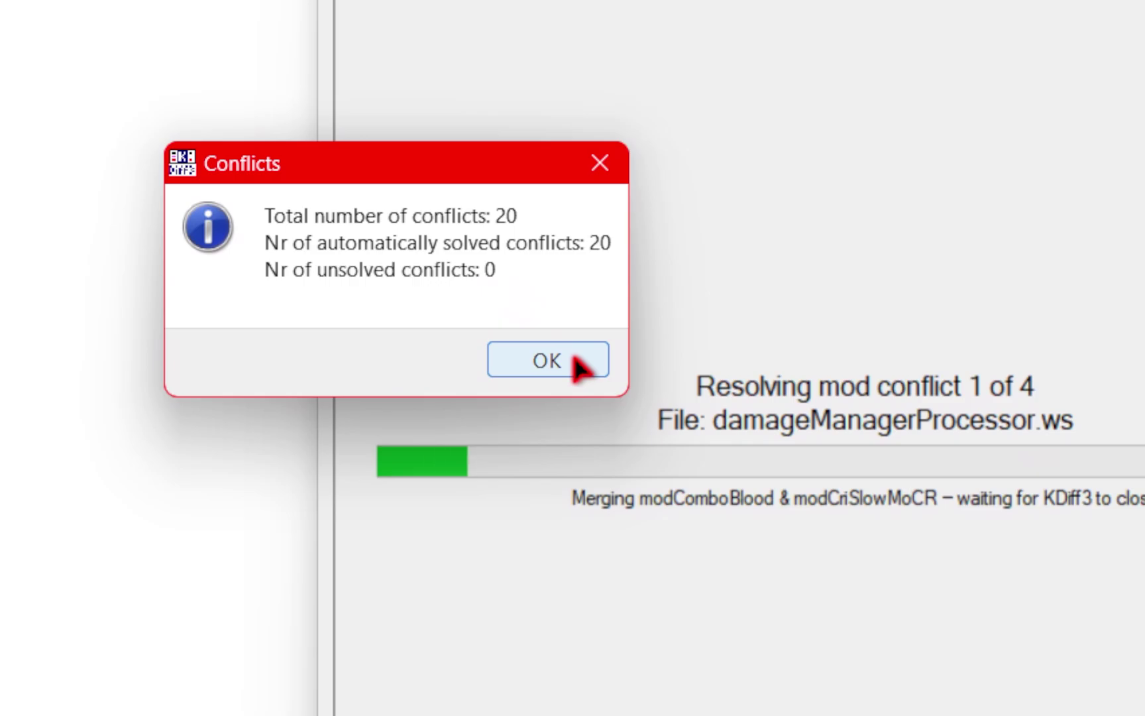
left_click(574, 363)
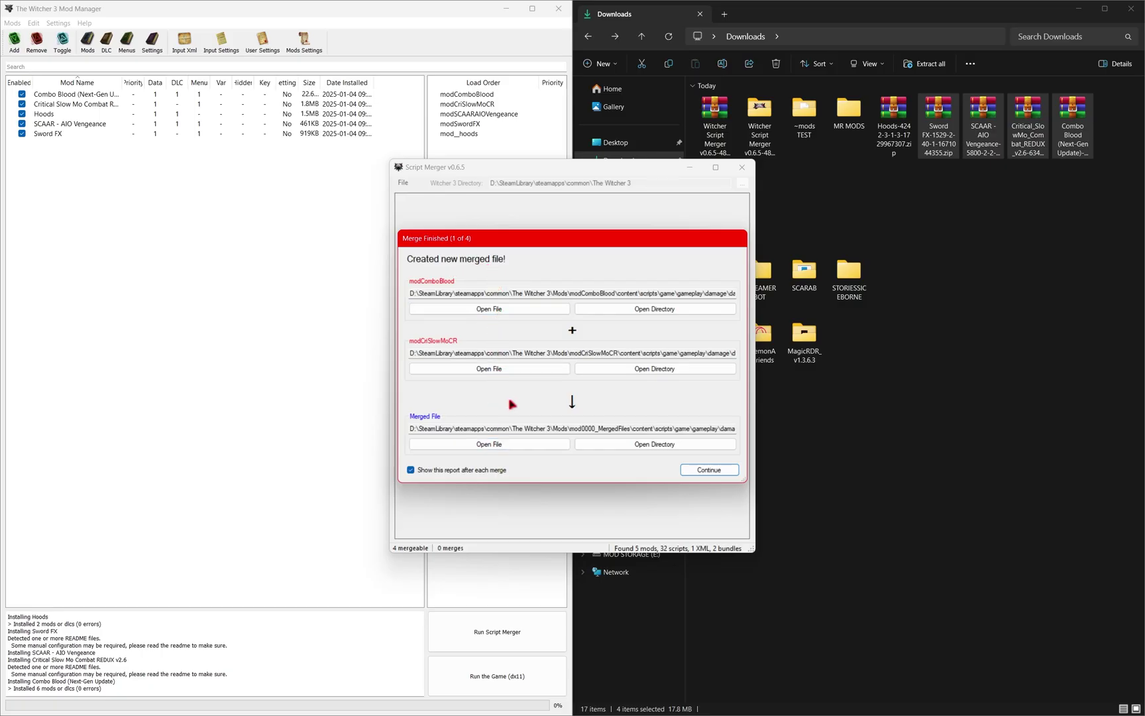
left_click(709, 470)
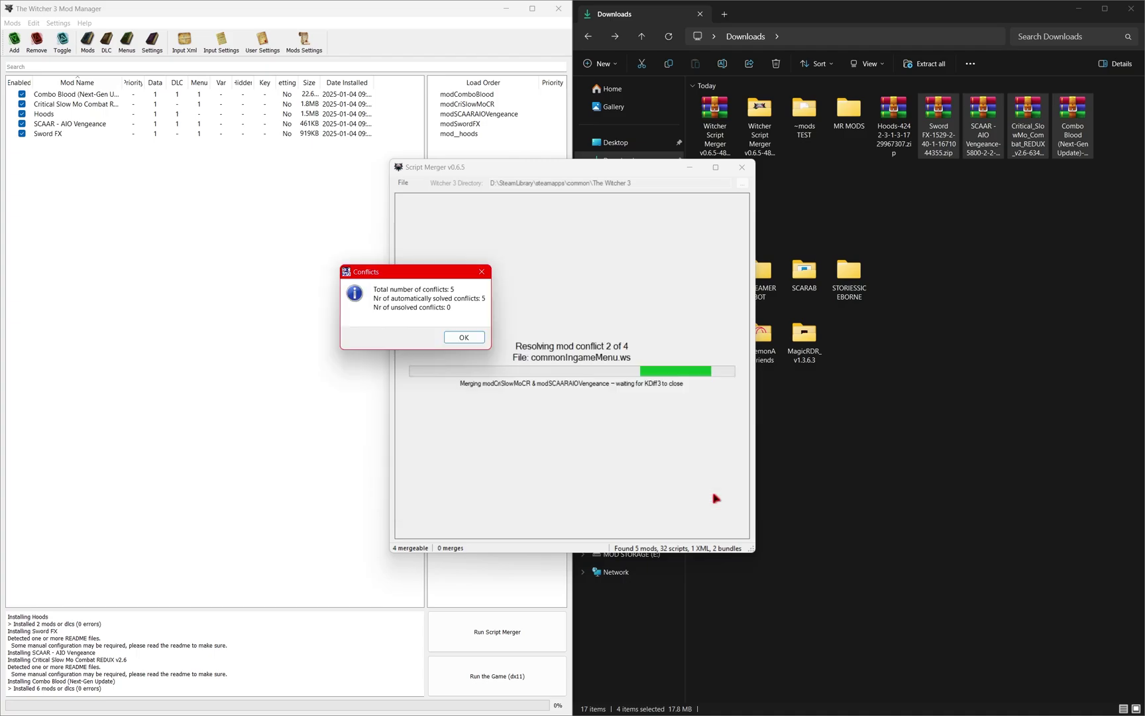
left_click(476, 337)
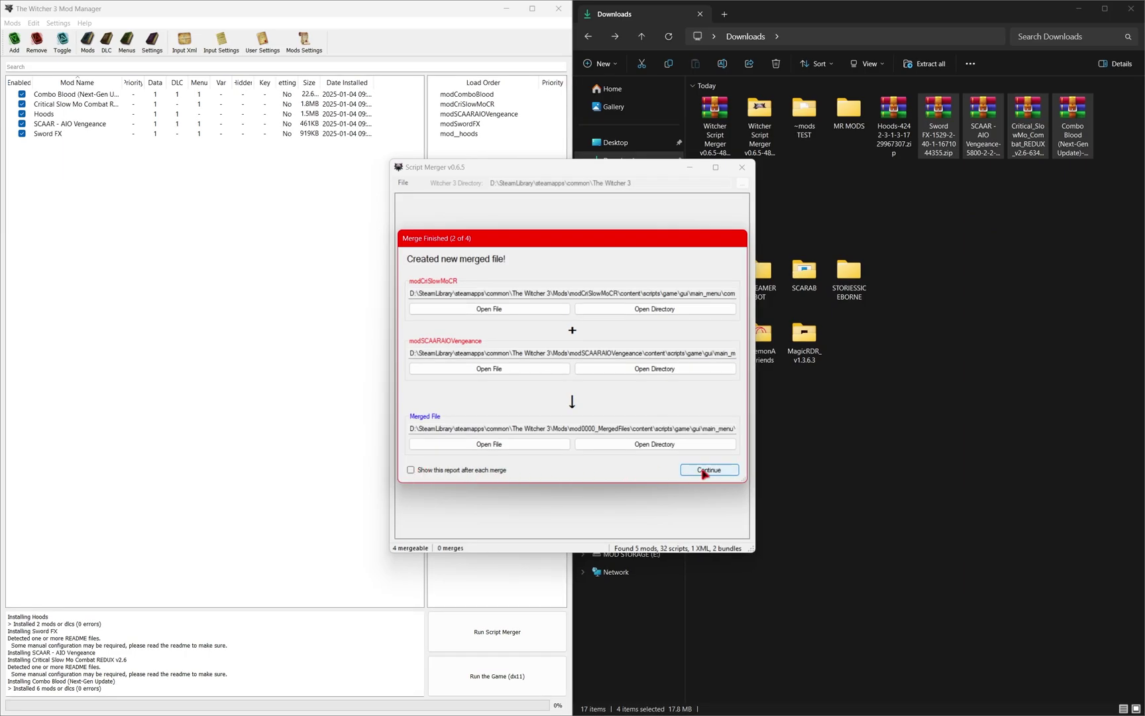
left_click(704, 470)
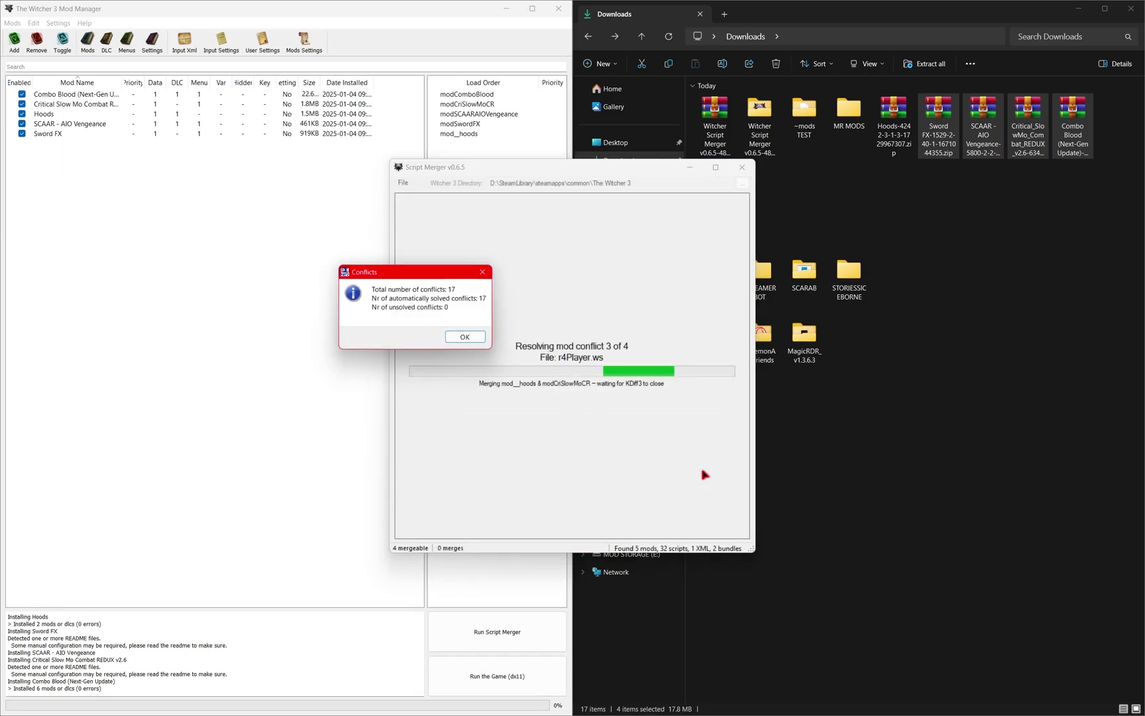
key("Return")
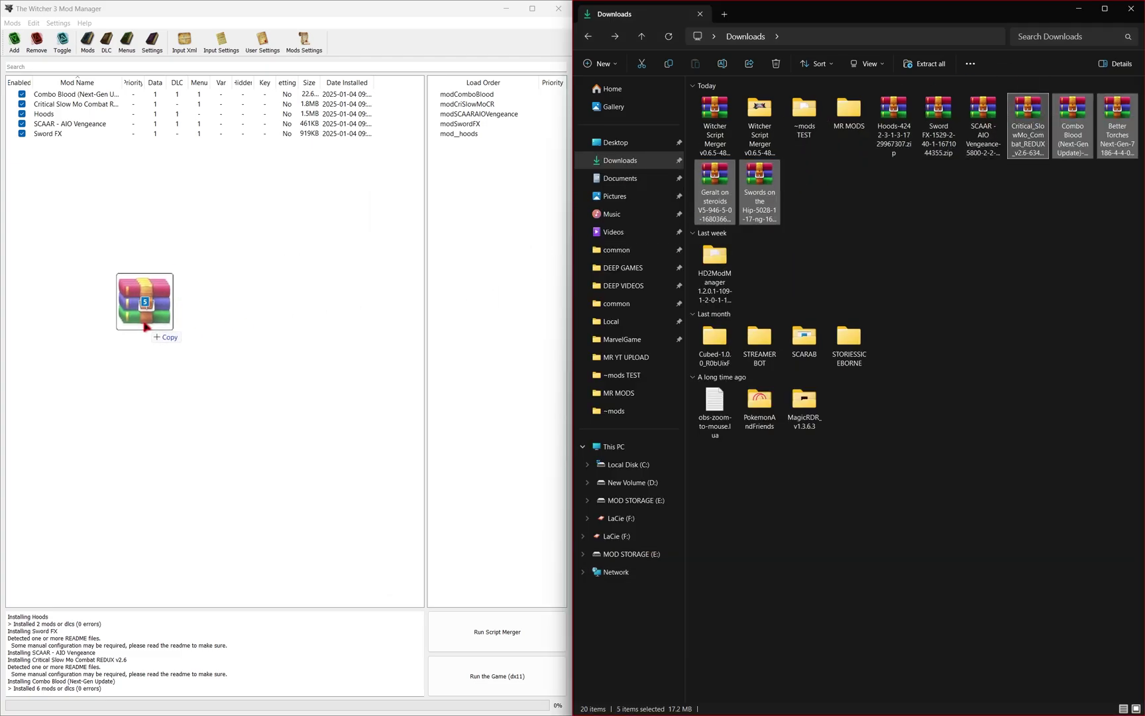
Install the newly downloaded mod archives in the Mod Manager and rescan with Script Merger.
left_click_drag(145, 325, 146, 326)
key("Return")
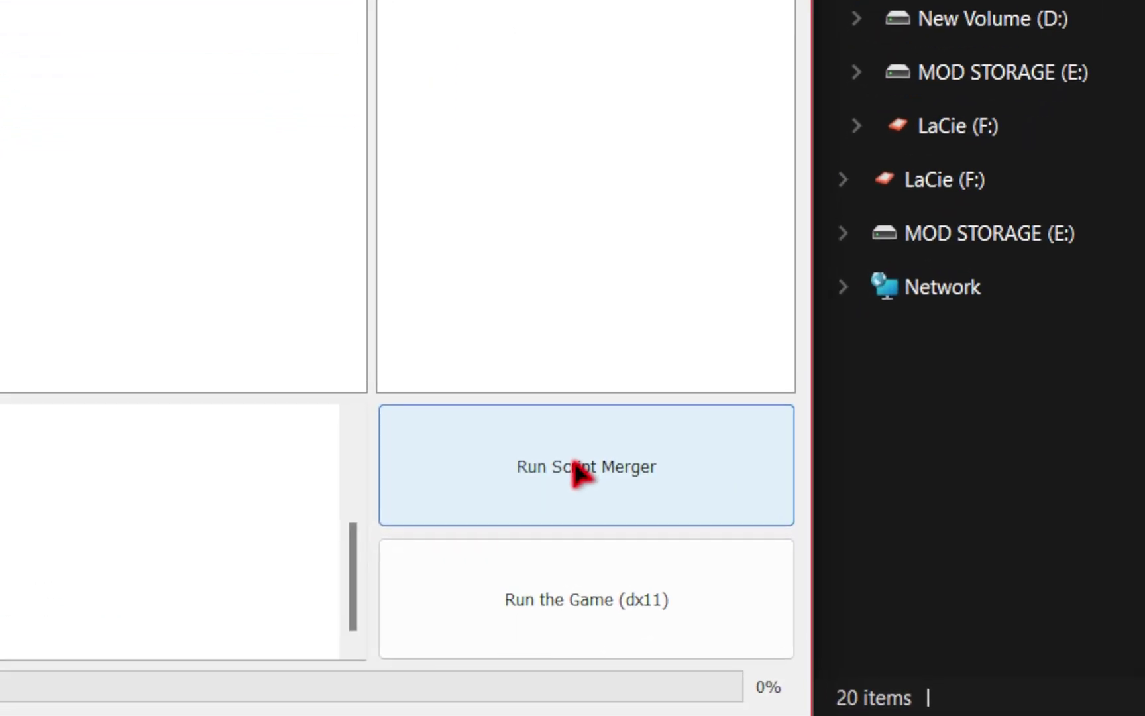
left_click(577, 472)
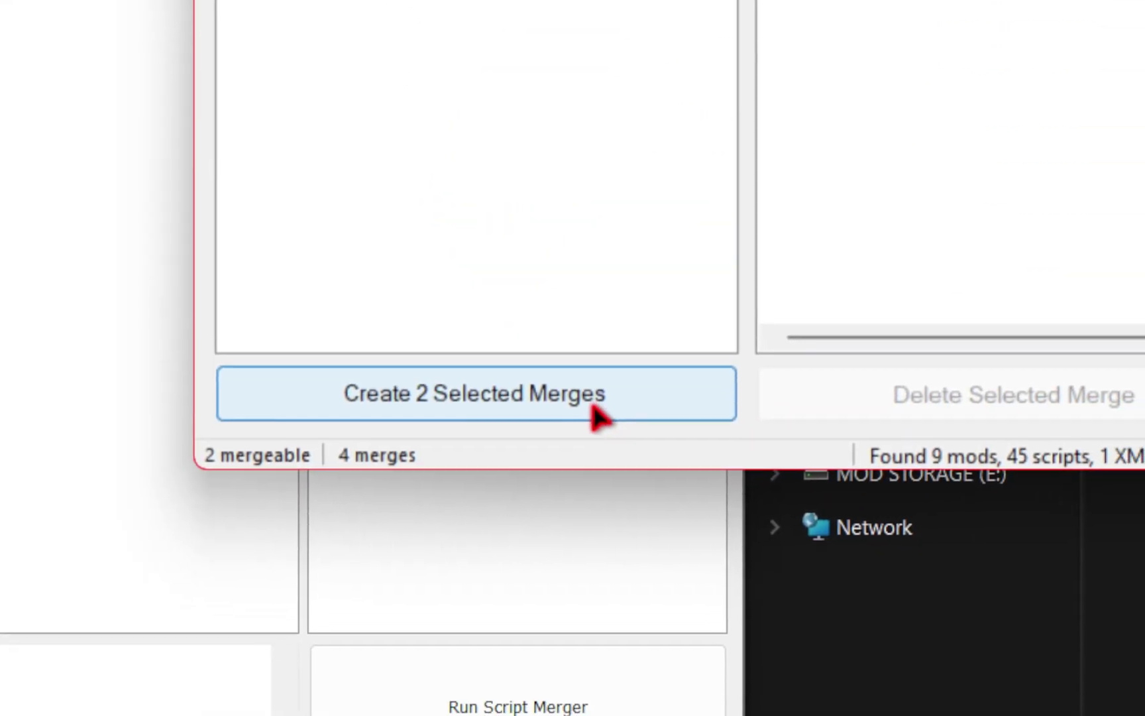
Create the 2 new merges, overwriting r4Player.ws, then close Script Merger and the Mod Manager.
left_click(578, 365)
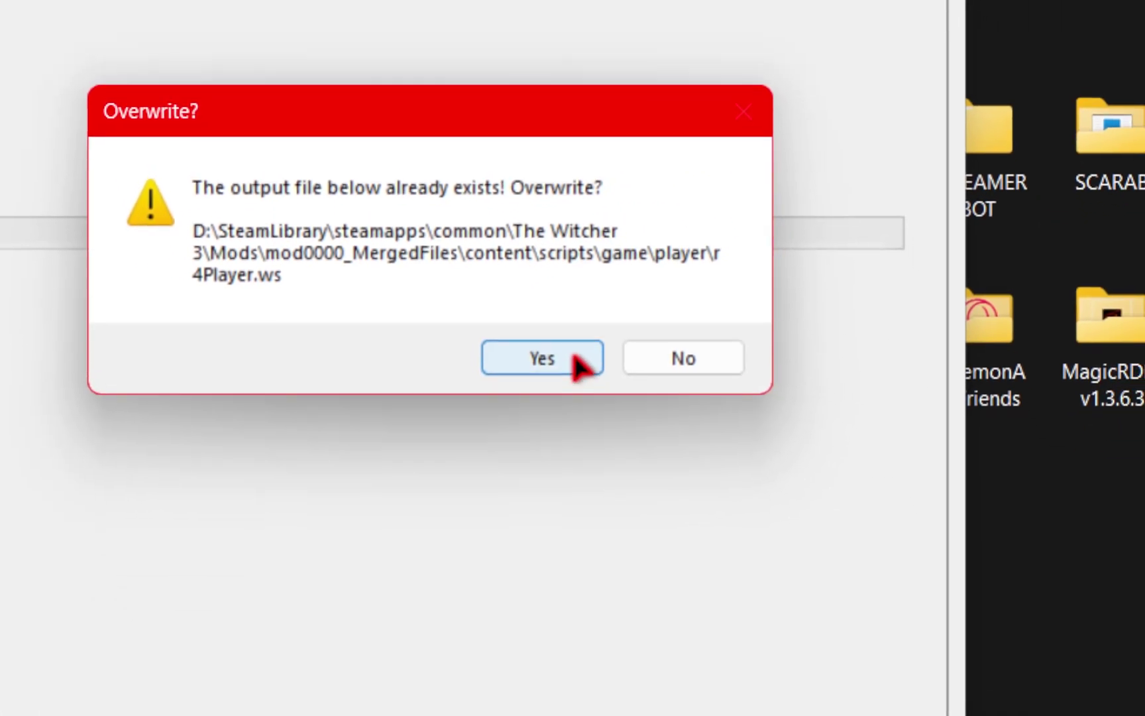
left_click(603, 498)
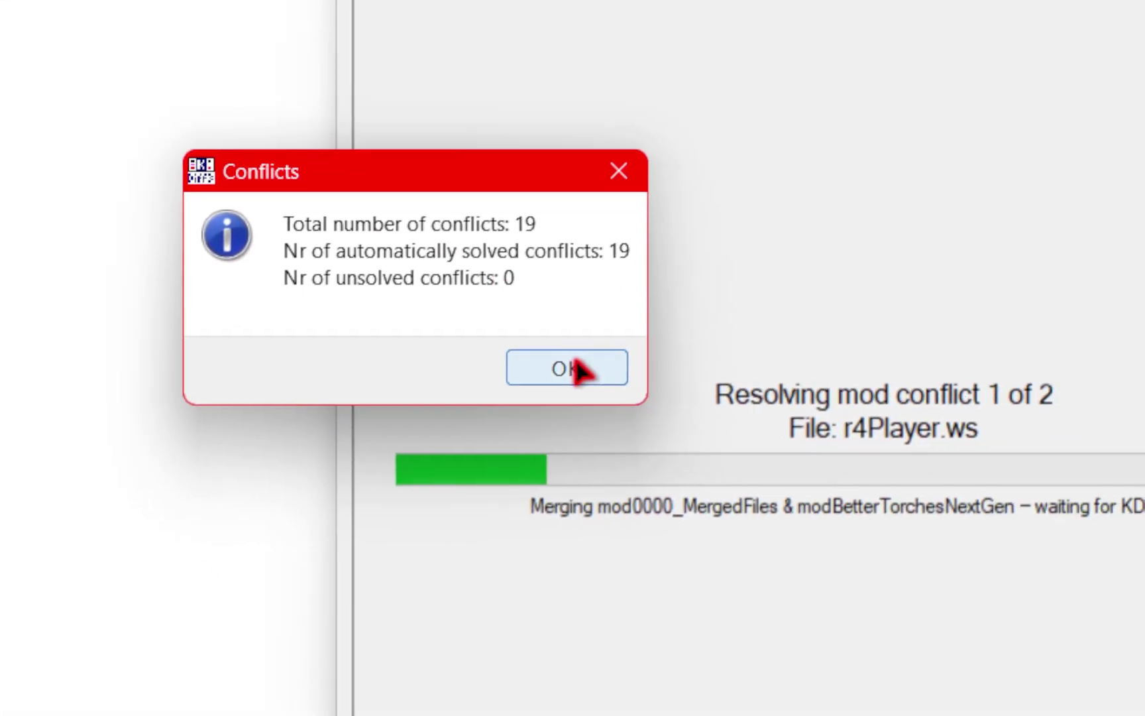
left_click(574, 362)
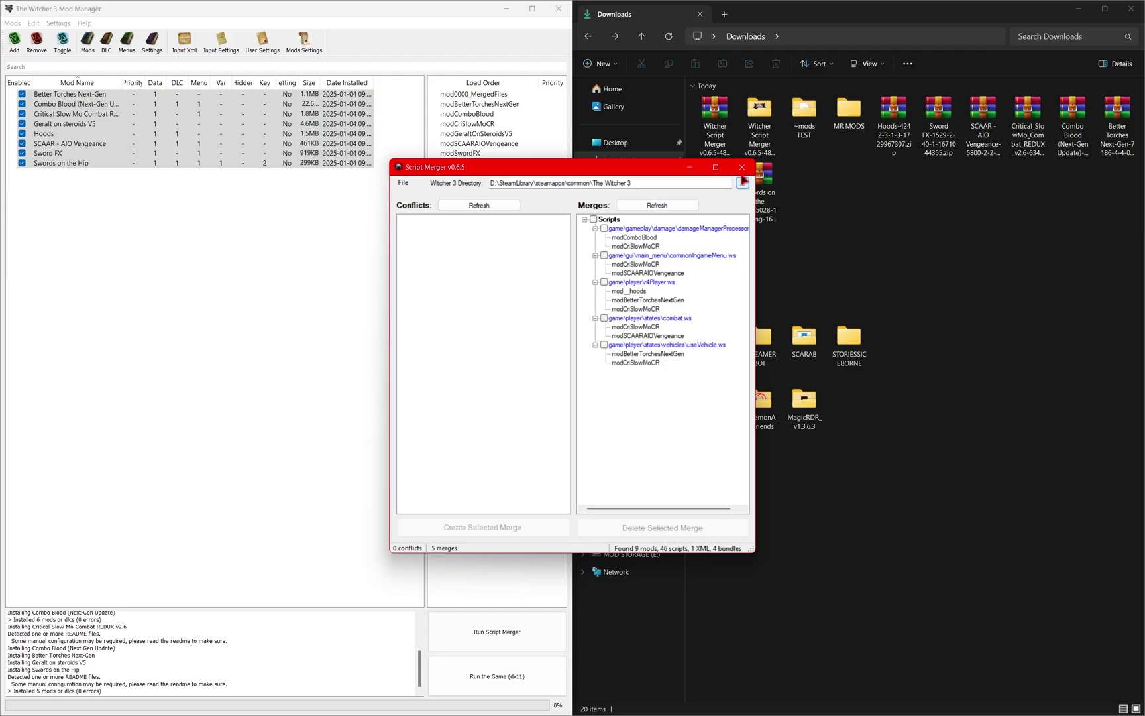
left_click(741, 168)
left_click(559, 8)
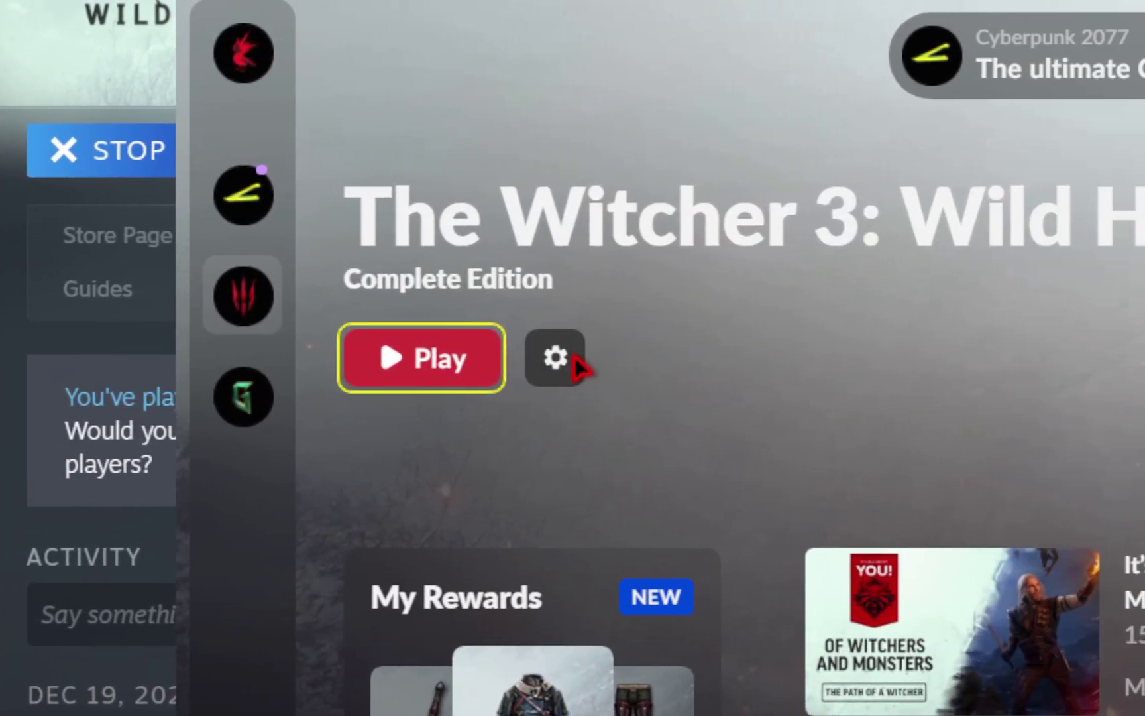
Open The Witcher 3 settings in REDlauncher to confirm mods enabled and DirectX 12.
left_click(729, 355)
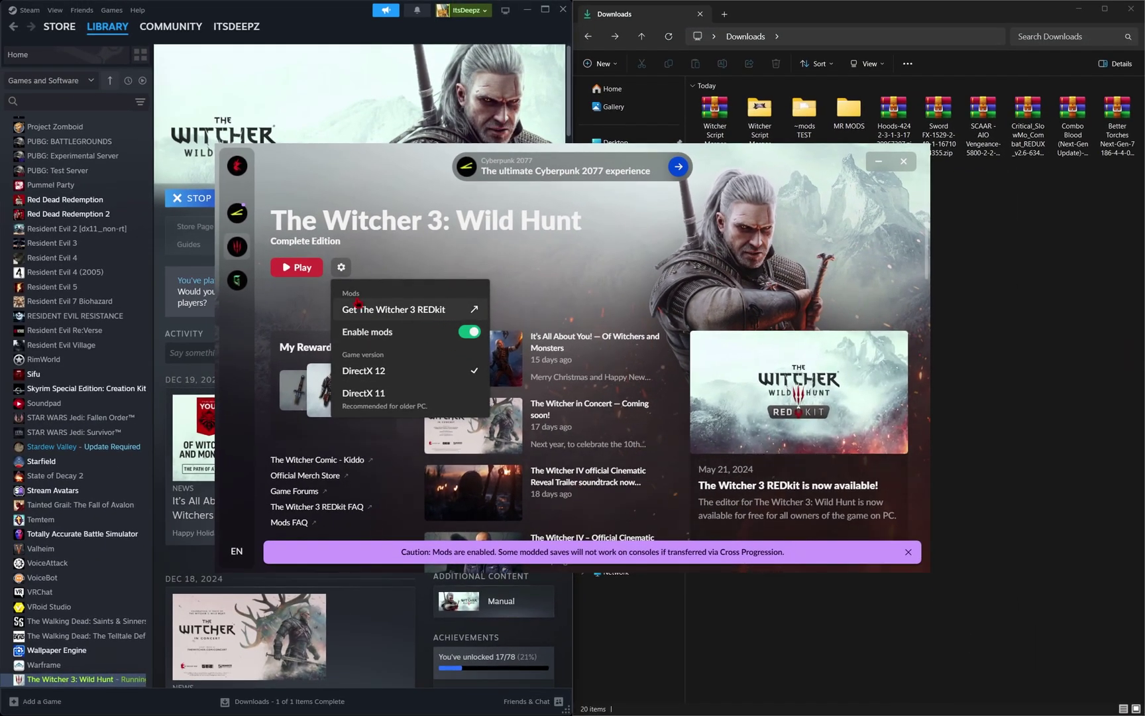
Launch The Witcher 3 from REDlauncher with mods enabled.
left_click(287, 268)
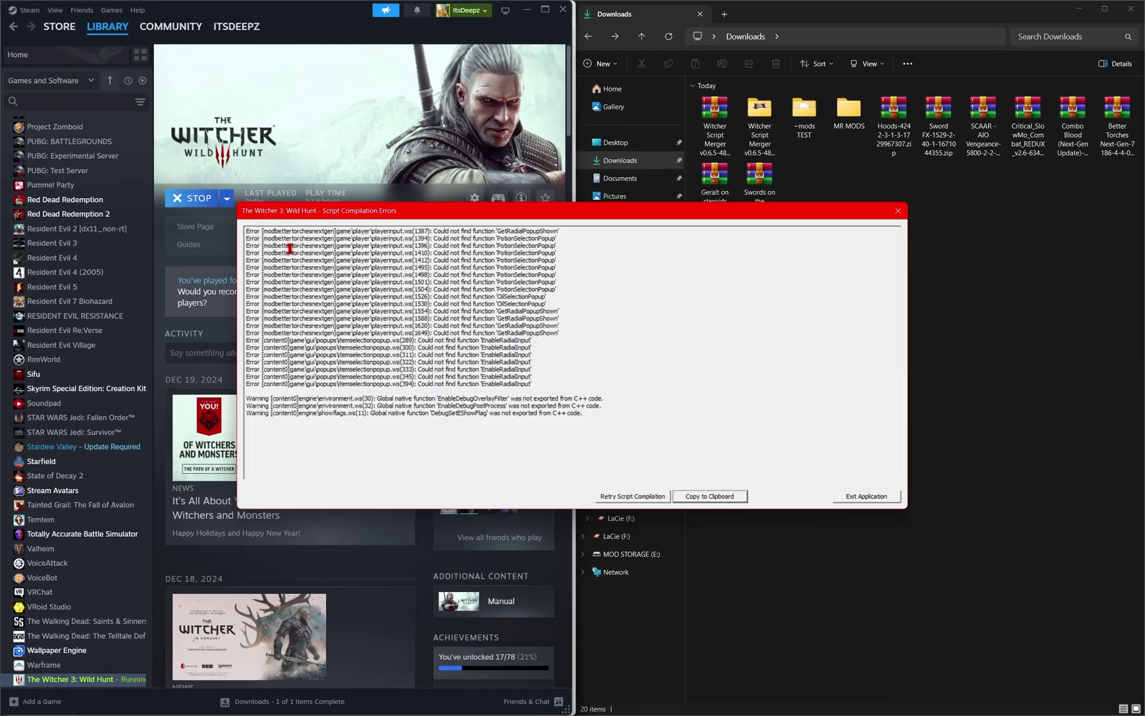